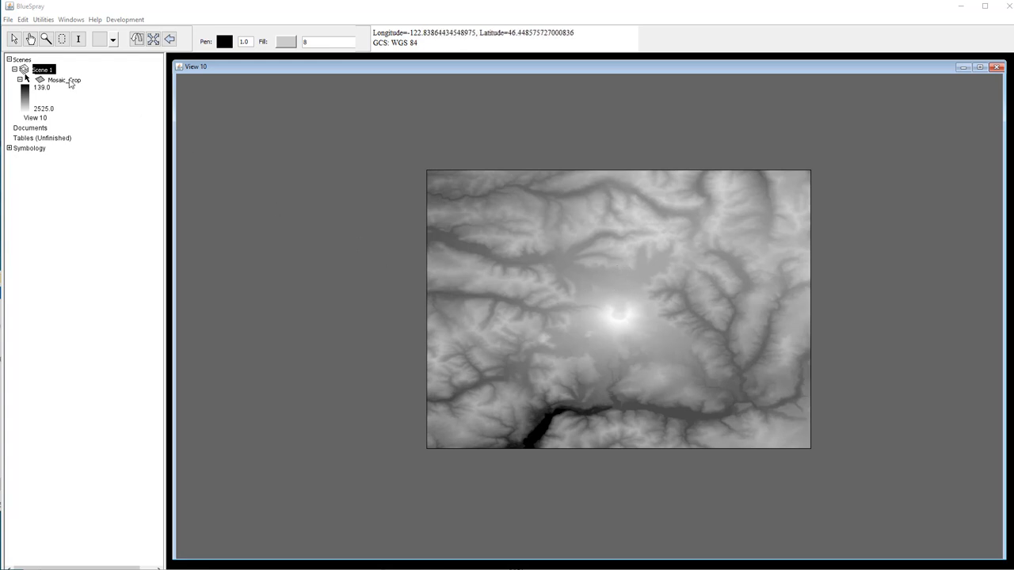
# - Generate a grayscale Shaded Relief layer from Mosaic_Crop with Carto Mixer, previewing it first
pyautogui.rightClick(69, 82)
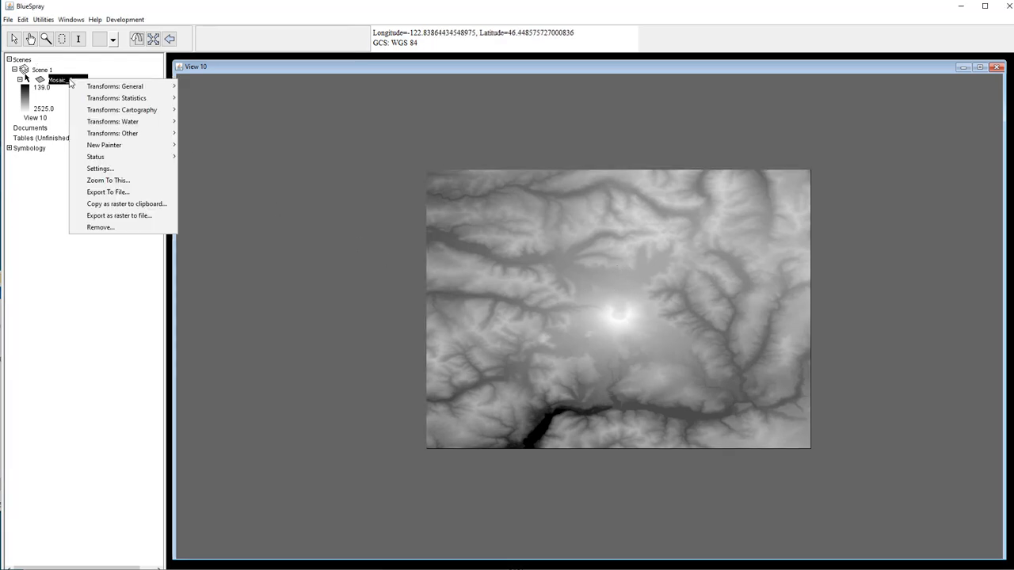
pyautogui.moveTo(139, 110)
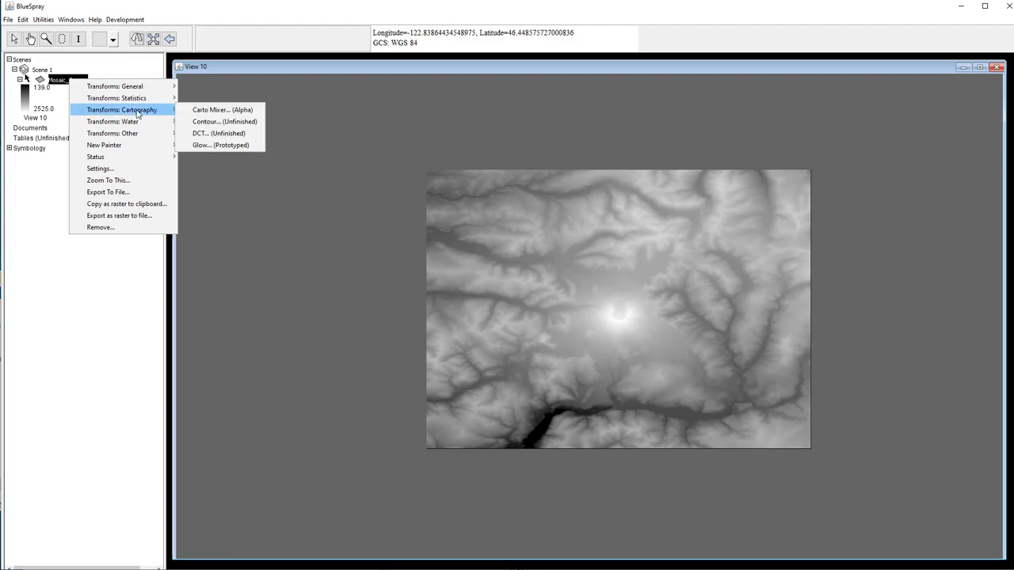
pyautogui.click(205, 113)
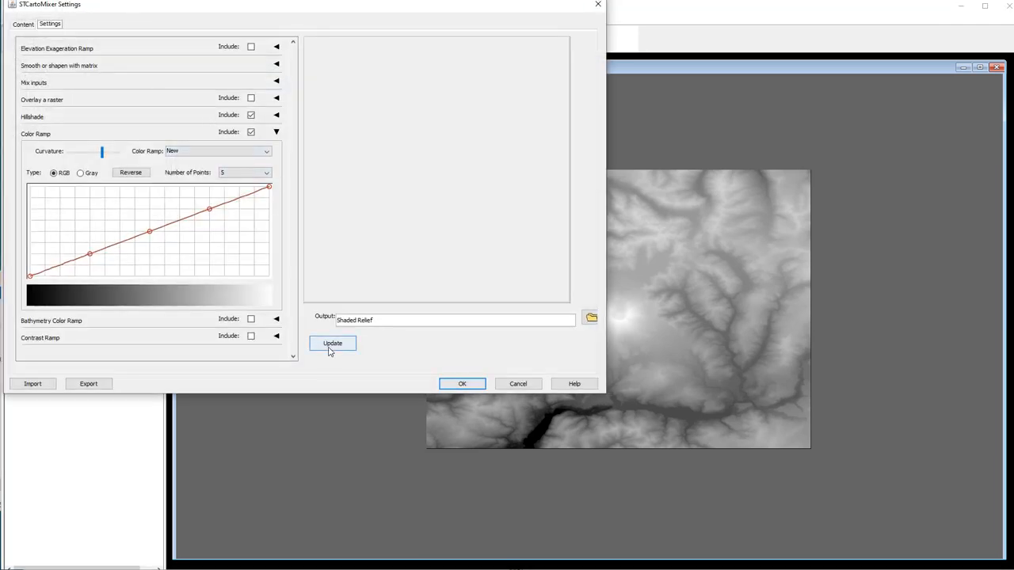
pyautogui.click(329, 345)
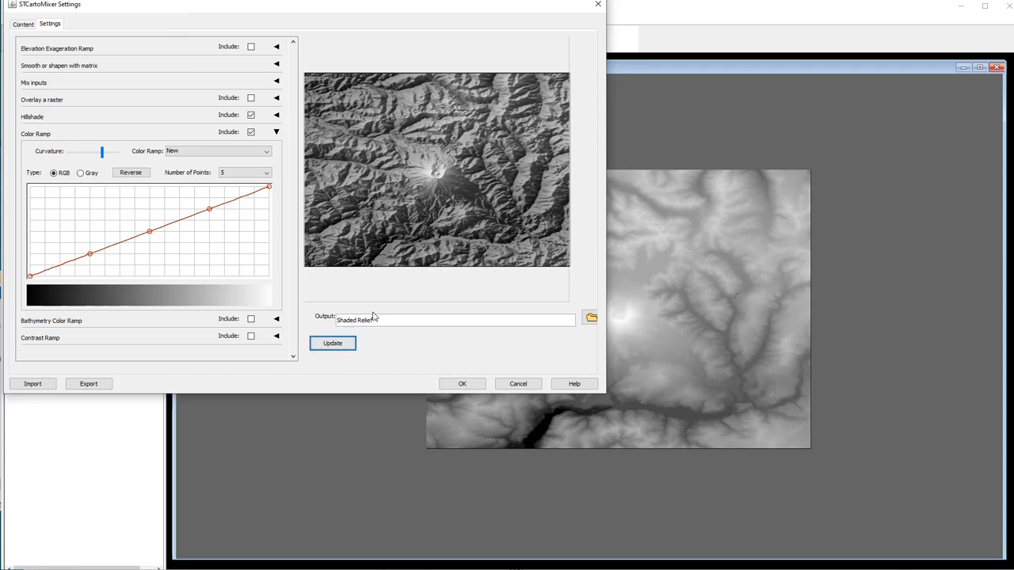
pyautogui.click(463, 384)
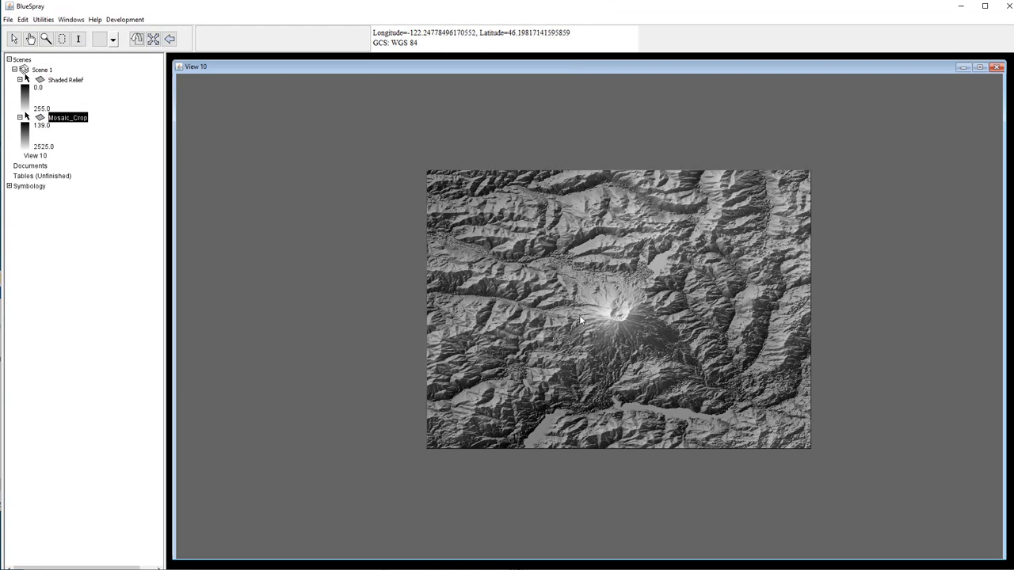
# - Zoom in and out around the volcano crater to inspect the hillshade detail
pyautogui.scroll(1, 579, 314)
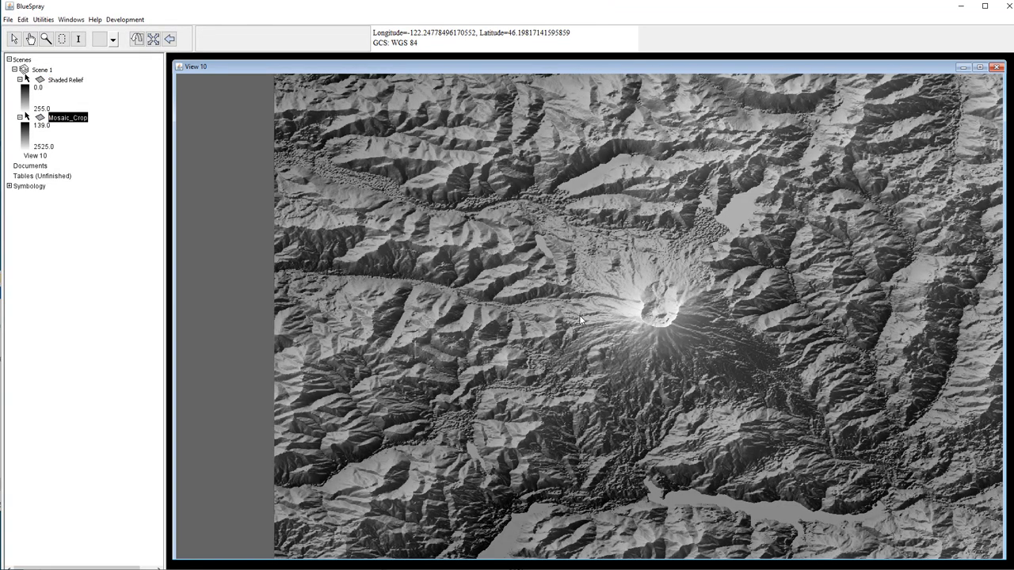
pyautogui.scroll(1, 579, 320)
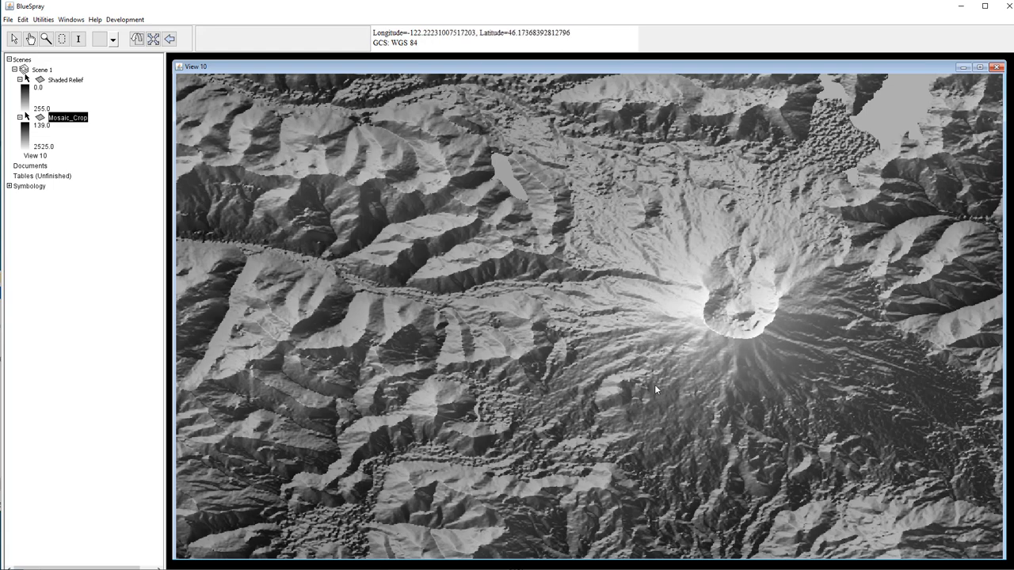
pyautogui.scroll(-1, 678, 402)
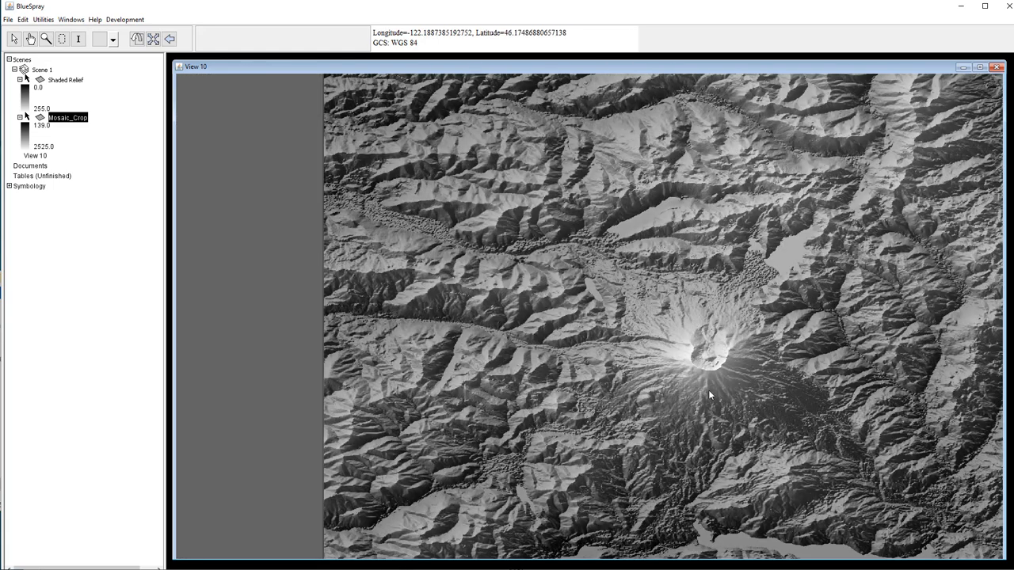
pyautogui.scroll(-1, 710, 391)
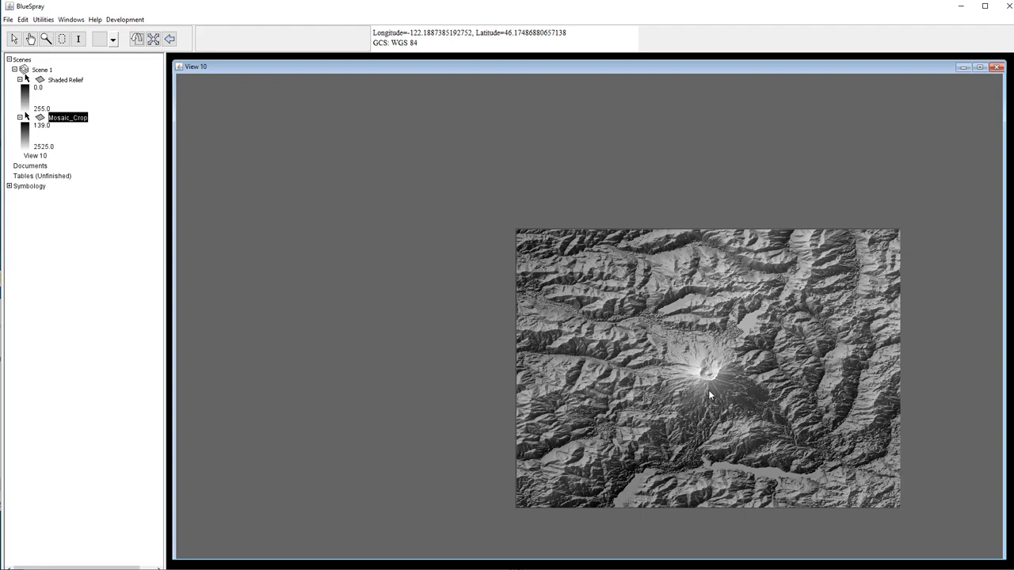
pyautogui.scroll(2, 659, 358)
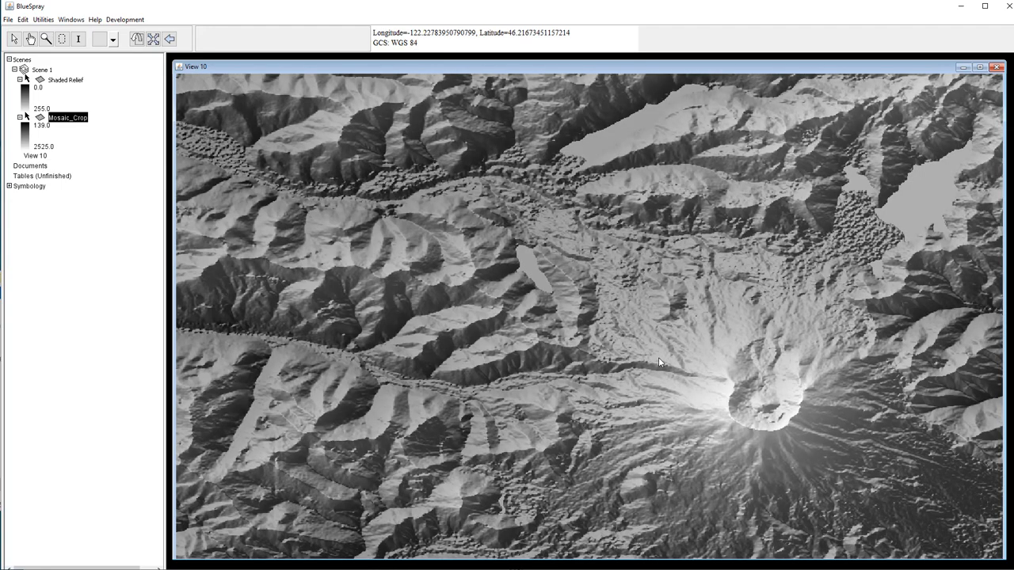
pyautogui.scroll(1, 659, 362)
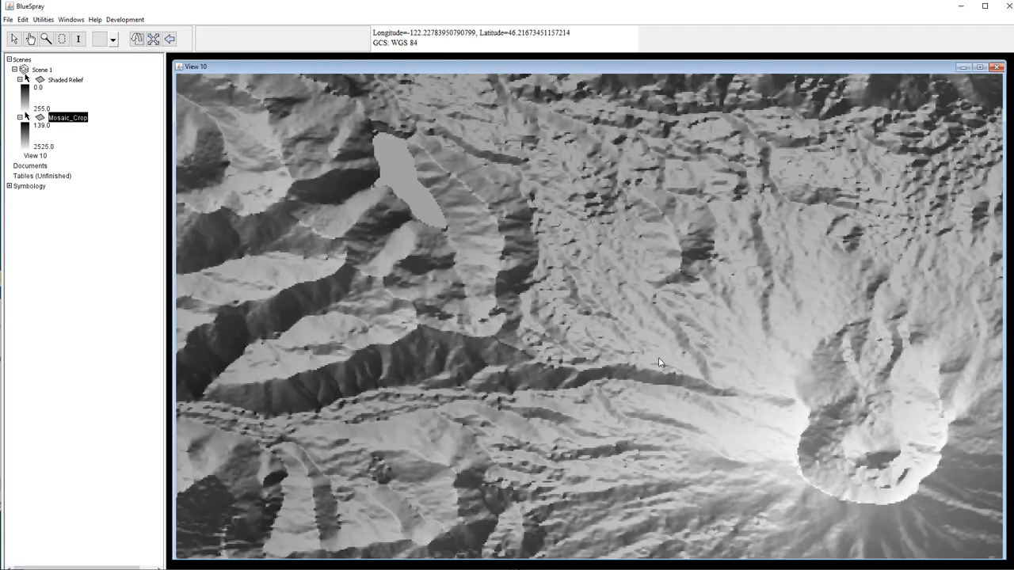
pyautogui.scroll(-1, 658, 358)
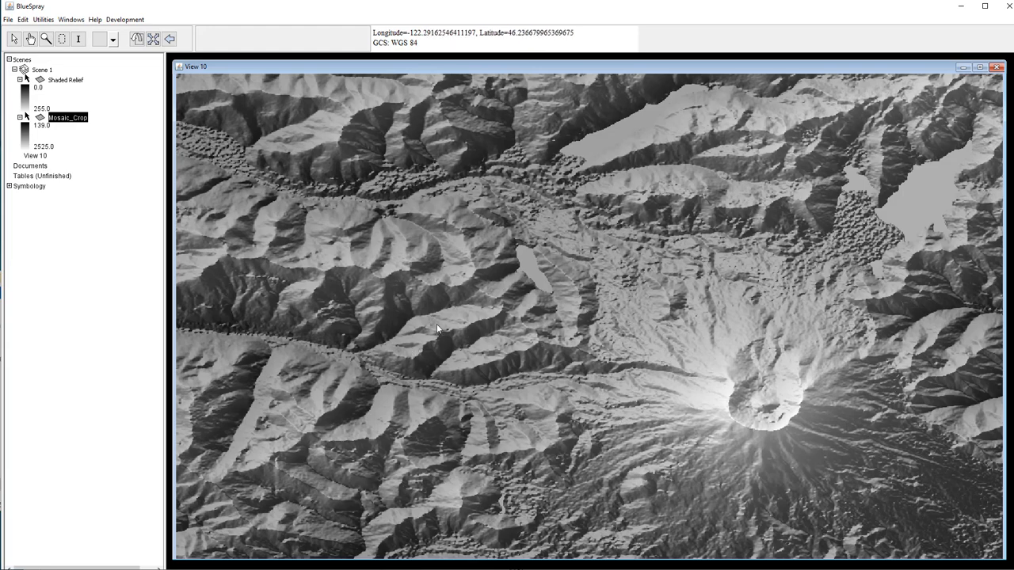
# - Remove the Shaded Relief layer
pyautogui.rightClick(61, 84)
pyautogui.click(95, 229)
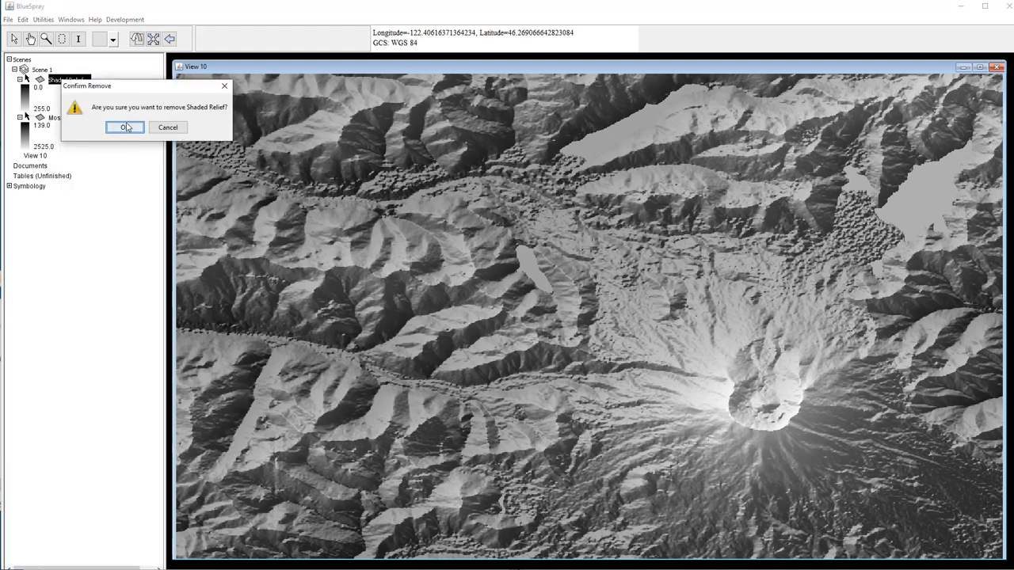
pyautogui.click(125, 127)
# - Create a Matrixed layer from Mosaic_Crop using a 5x5 Smooth a lot Matrix Resizer filter
pyautogui.rightClick(67, 82)
pyautogui.moveTo(99, 88)
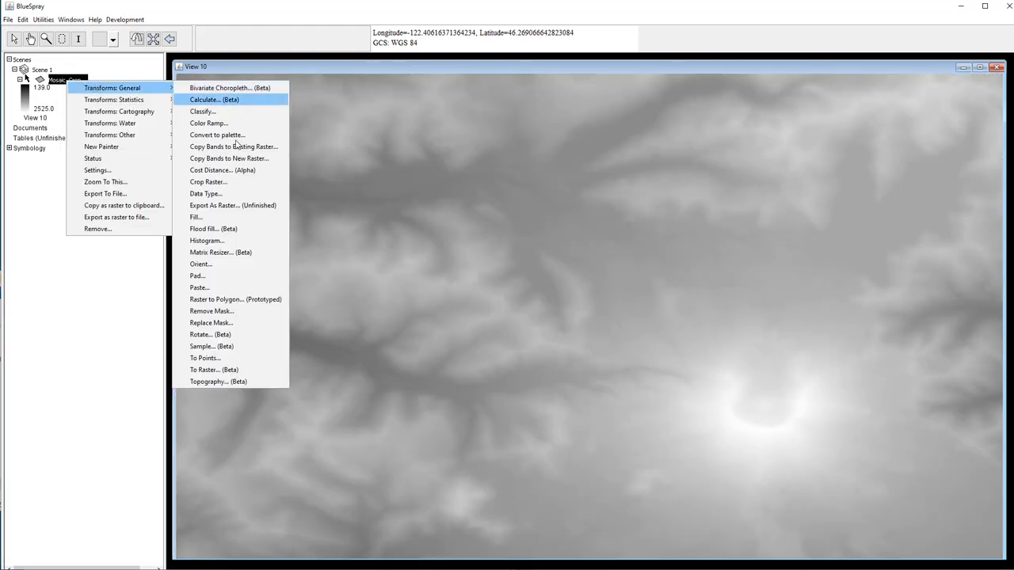
pyautogui.click(227, 256)
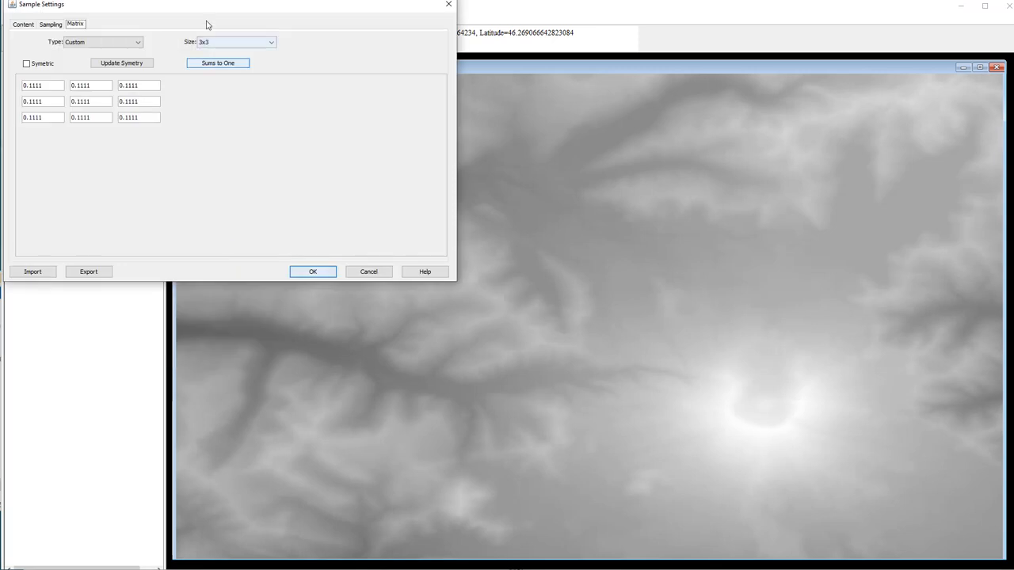
pyautogui.moveTo(208, 22); pyautogui.dragTo(373, 64)
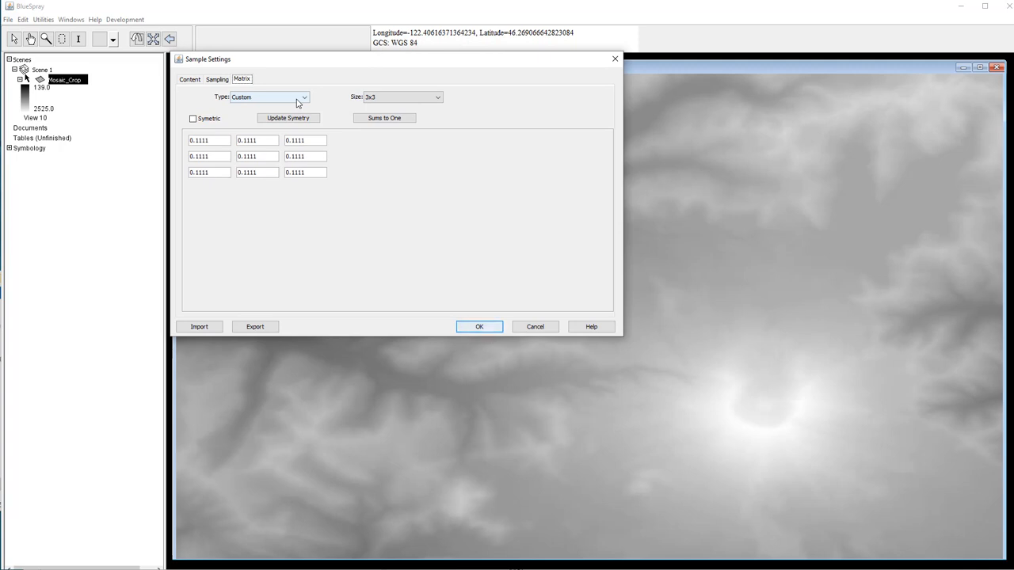
pyautogui.click(299, 102)
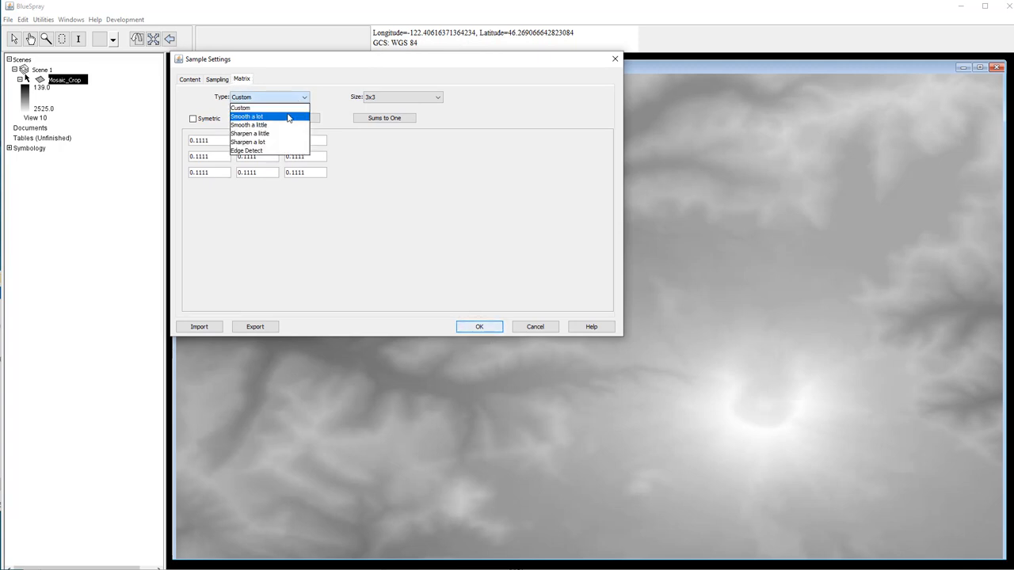
pyautogui.click(289, 117)
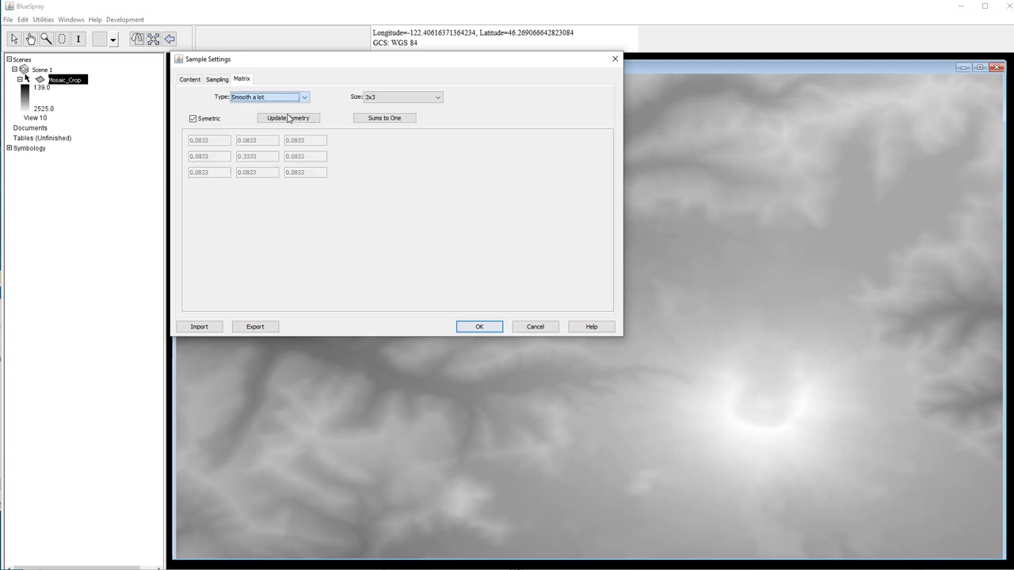
pyautogui.click(388, 98)
pyautogui.click(387, 116)
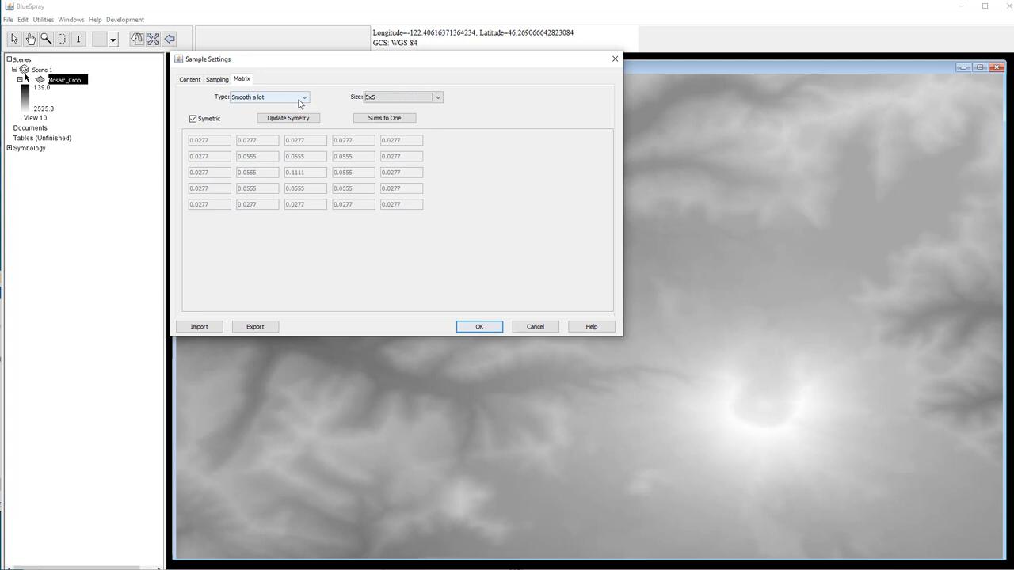
pyautogui.click(372, 97)
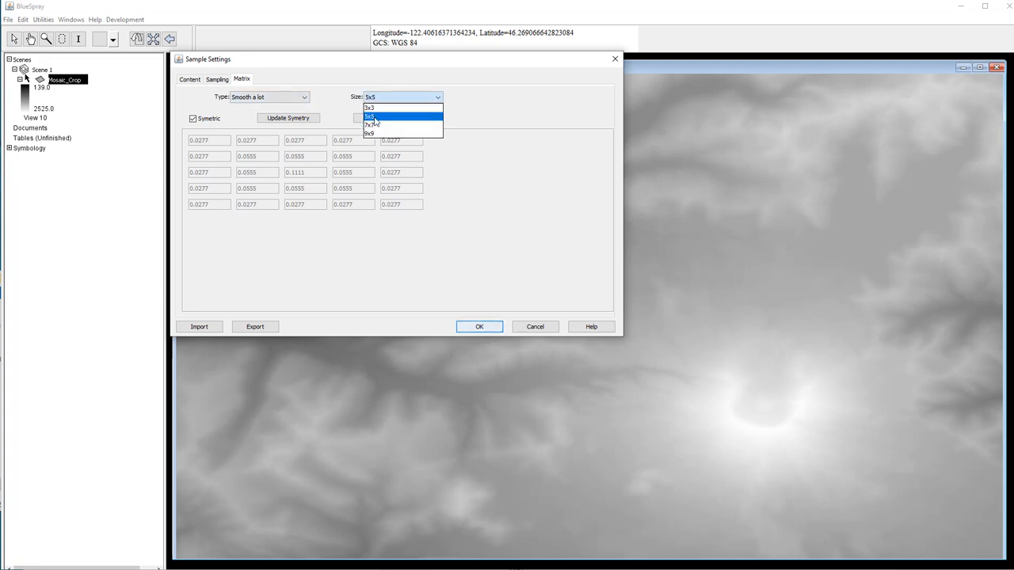
pyautogui.click(375, 117)
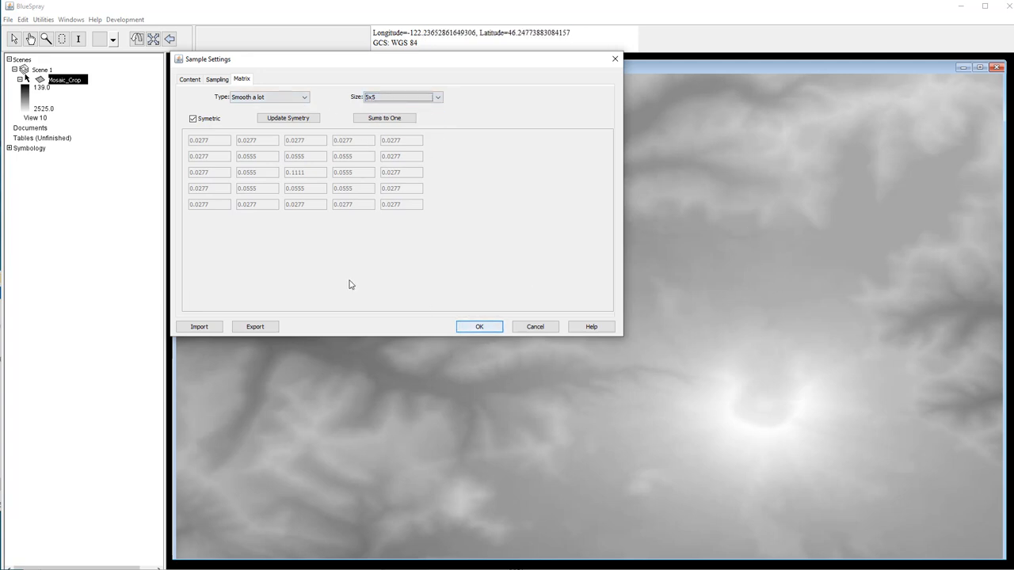
pyautogui.click(270, 98)
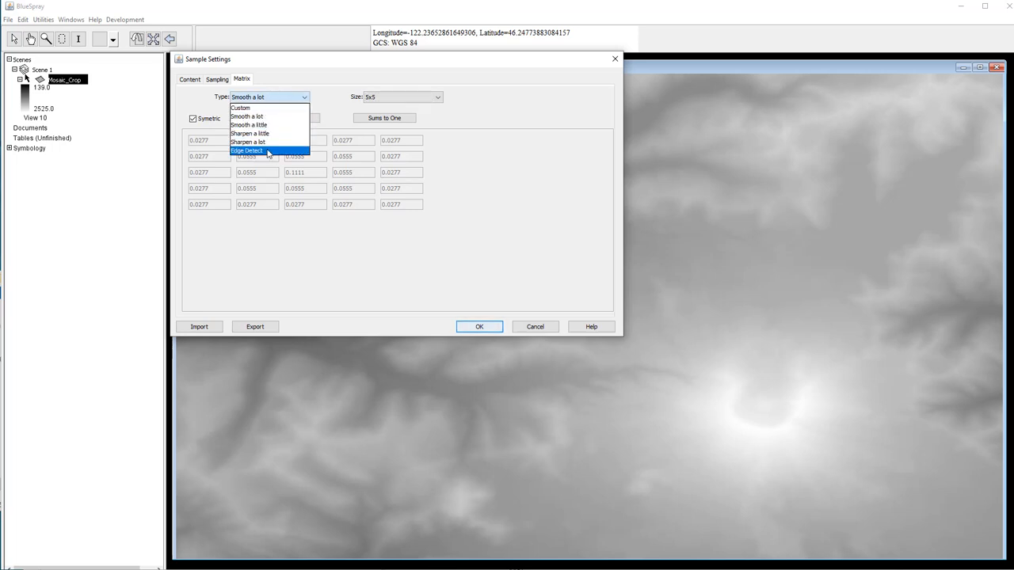
pyautogui.click(272, 118)
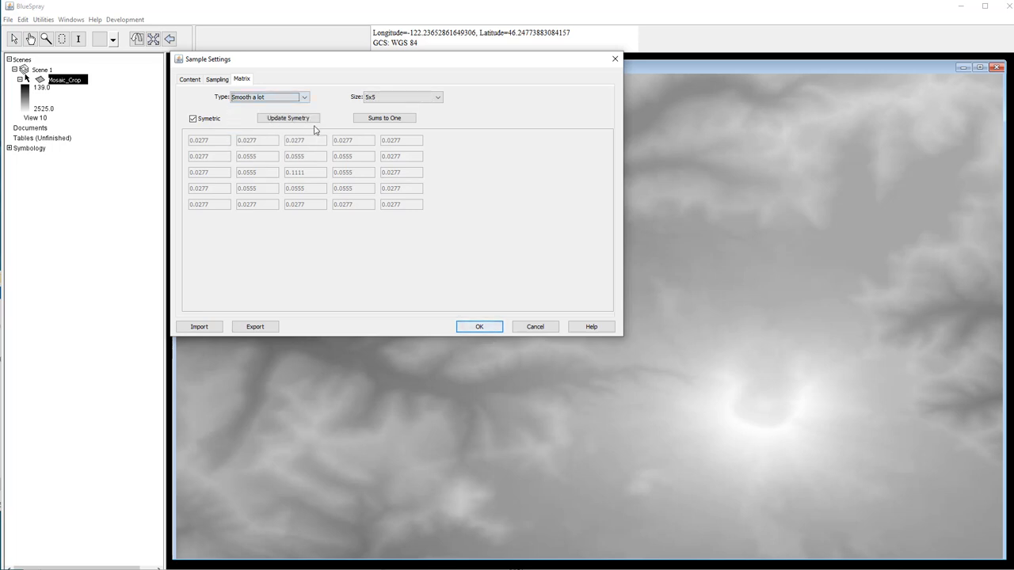
pyautogui.click(483, 328)
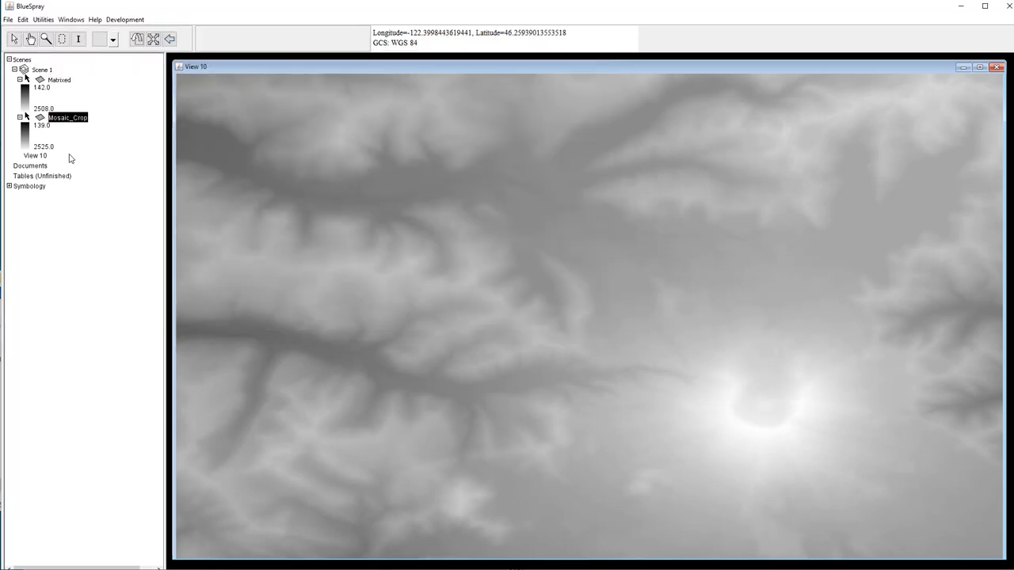
pyautogui.rightClick(70, 83)
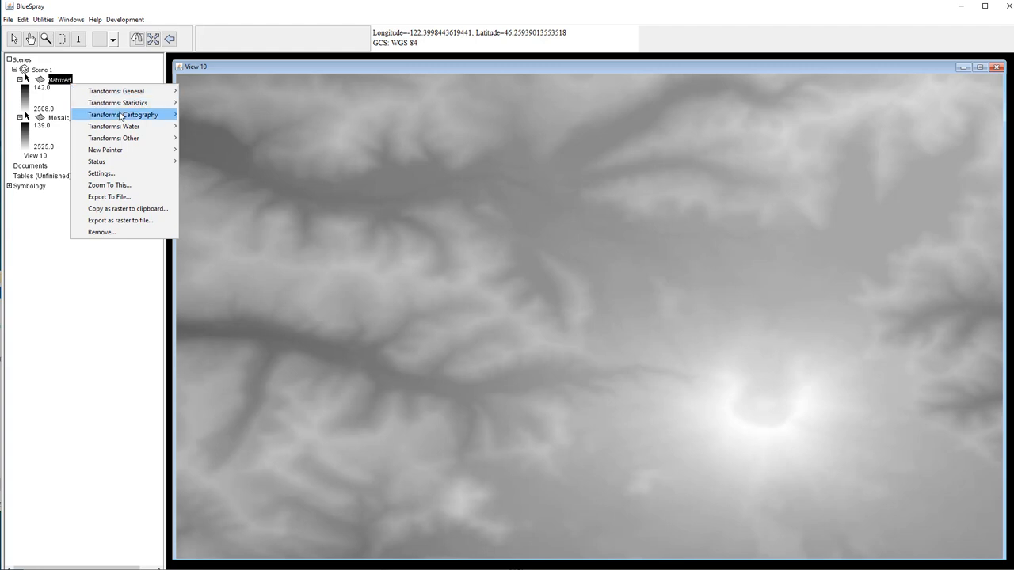
pyautogui.moveTo(126, 115)
pyautogui.click(204, 117)
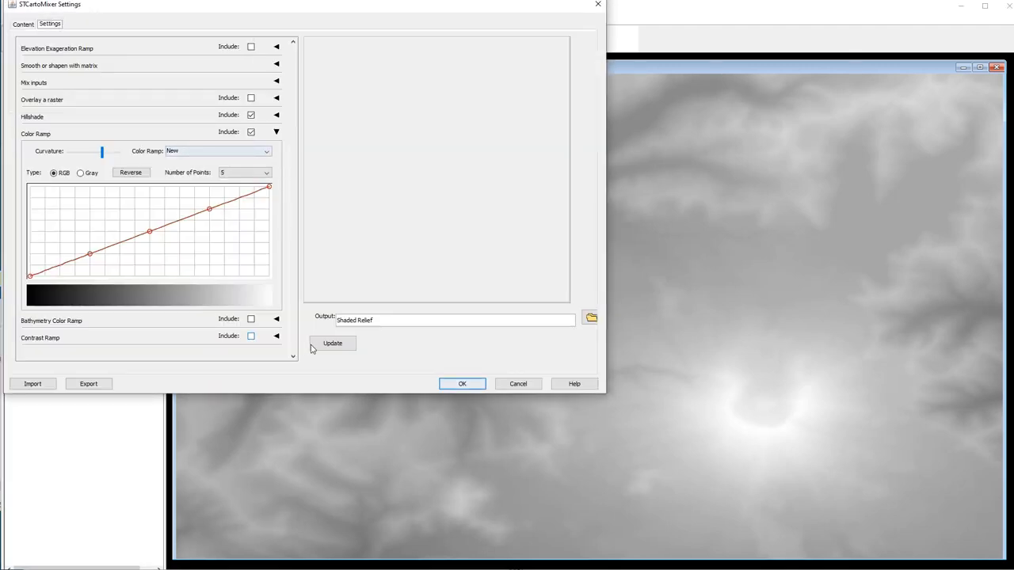
pyautogui.click(332, 344)
pyautogui.click(441, 388)
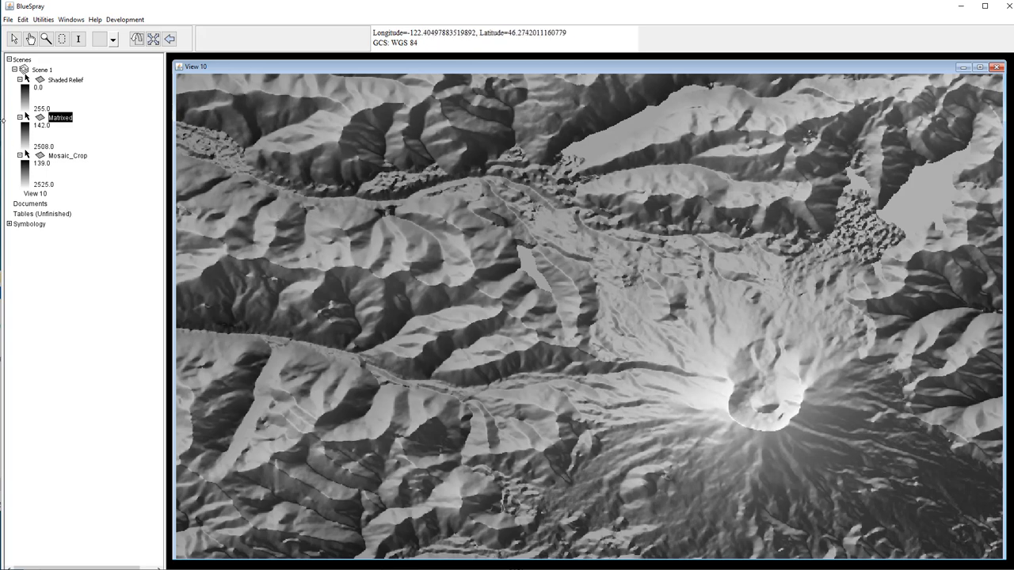
pyautogui.rightClick(63, 82)
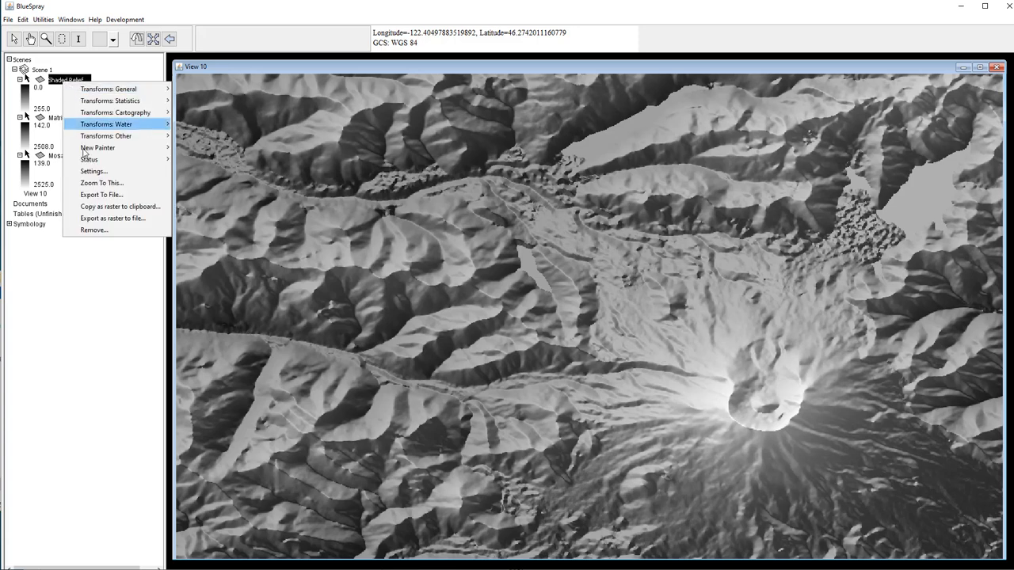
pyautogui.click(96, 230)
pyautogui.click(128, 130)
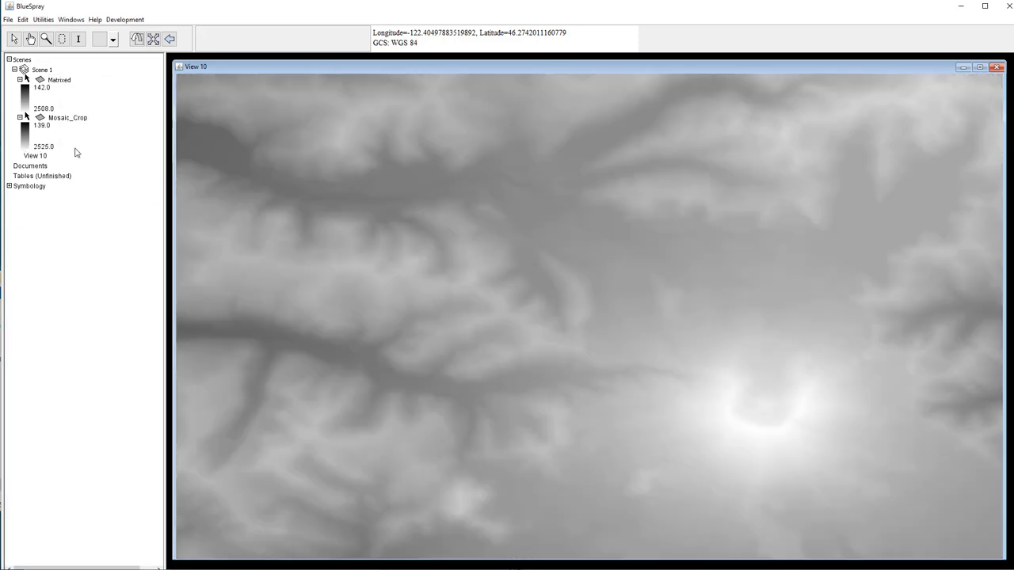
# - Open Carto Mixer on the Matrixed layer, preview the hillshade, and pick the rainbow ramp
pyautogui.rightClick(64, 81)
pyautogui.moveTo(144, 111)
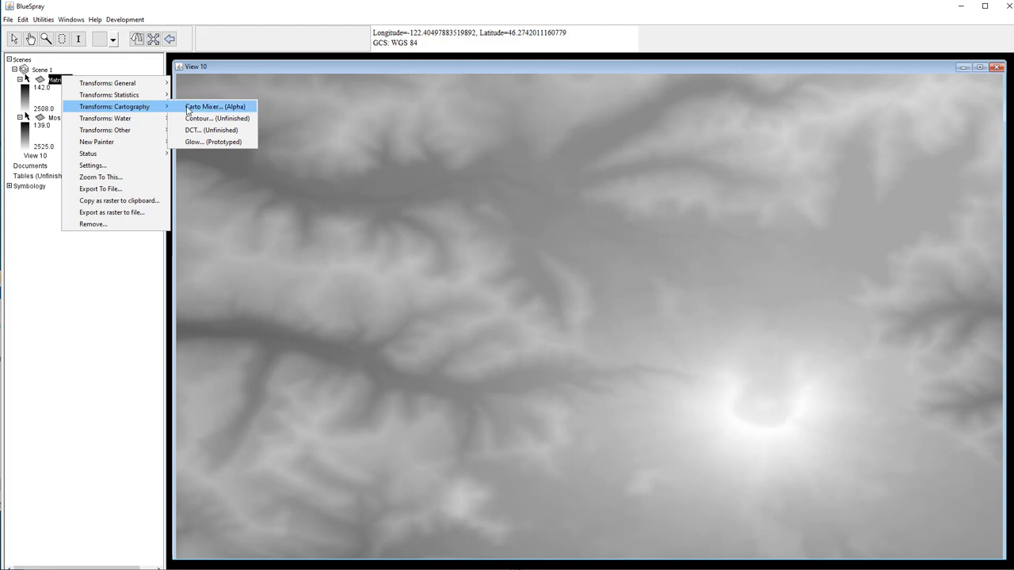
pyautogui.click(188, 110)
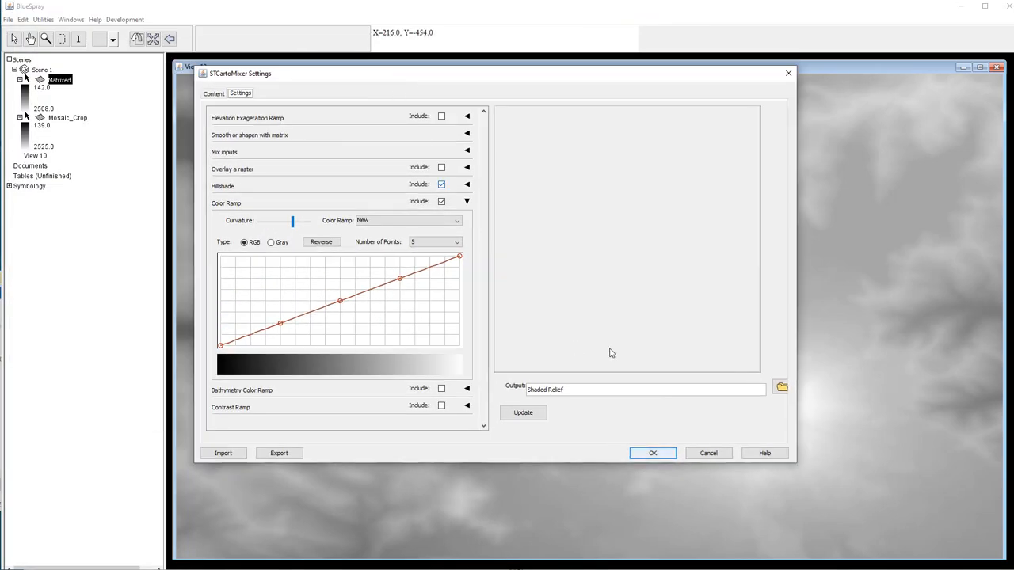
pyautogui.click(536, 415)
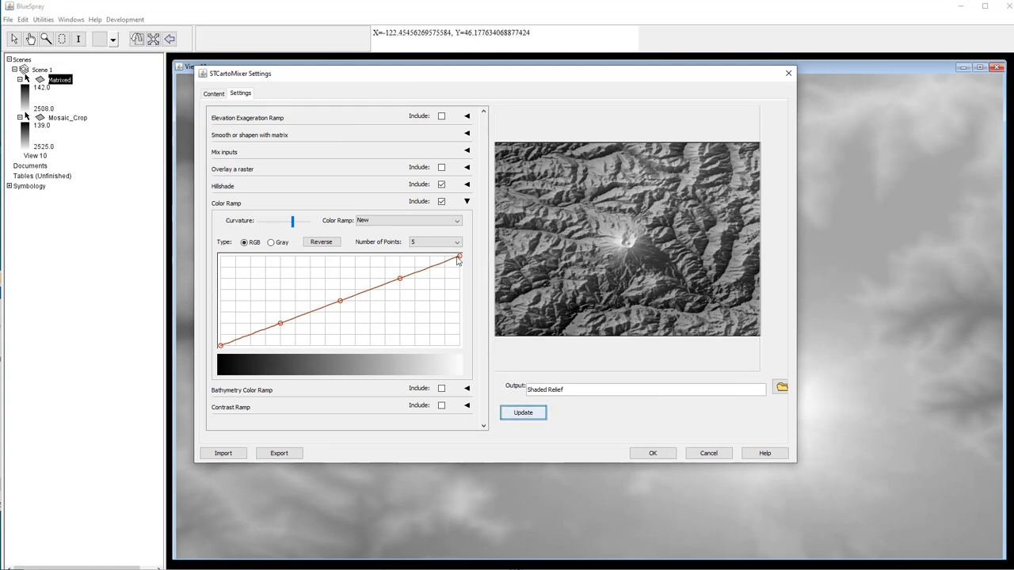
pyautogui.click(433, 222)
pyautogui.click(433, 254)
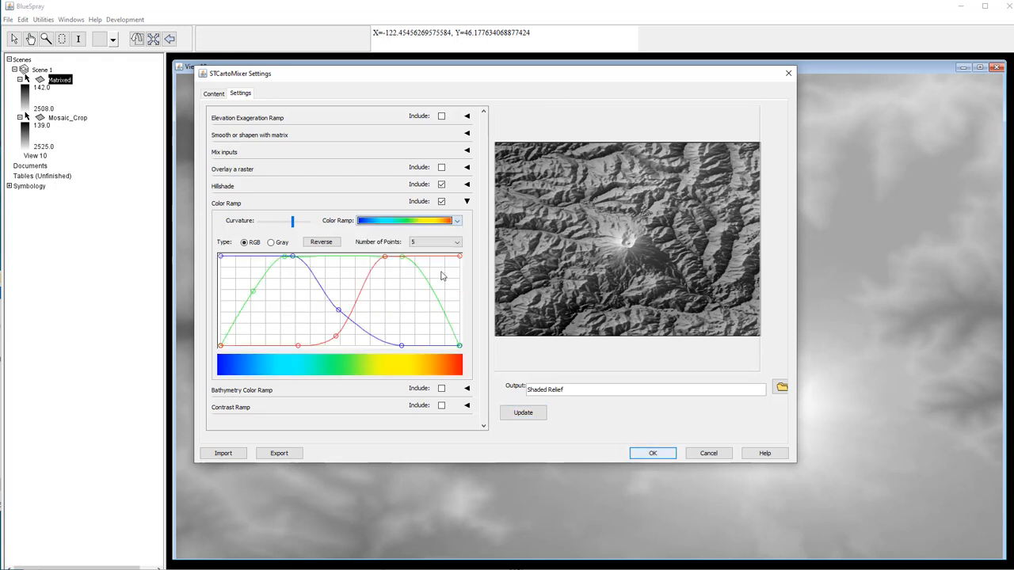
# - Preview the rainbow, black-salmon-cyan, multicolour and green-to-pink colour ramps
pyautogui.click(516, 415)
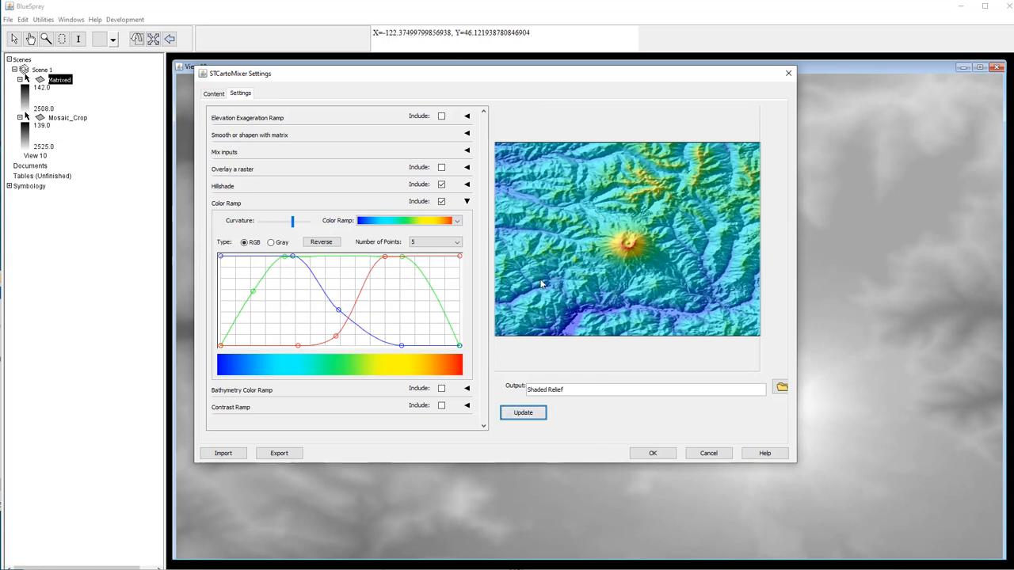
pyautogui.click(411, 222)
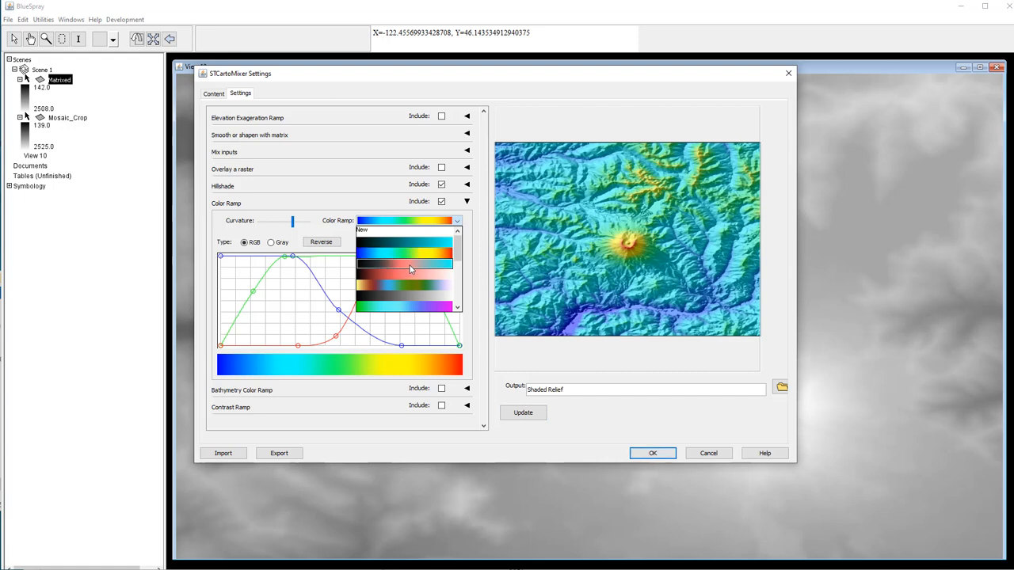
pyautogui.click(411, 264)
pyautogui.click(418, 223)
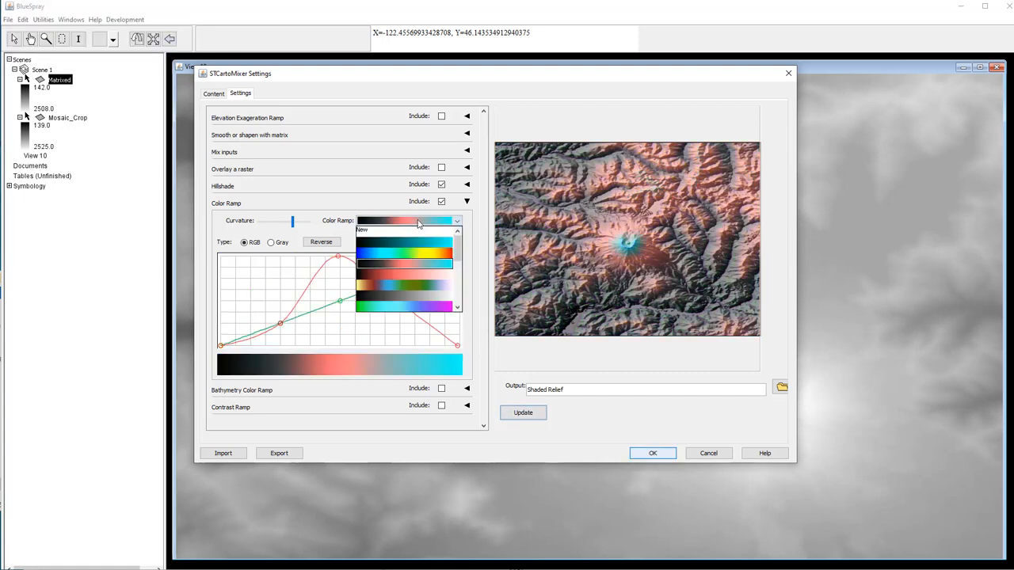
pyautogui.click(428, 286)
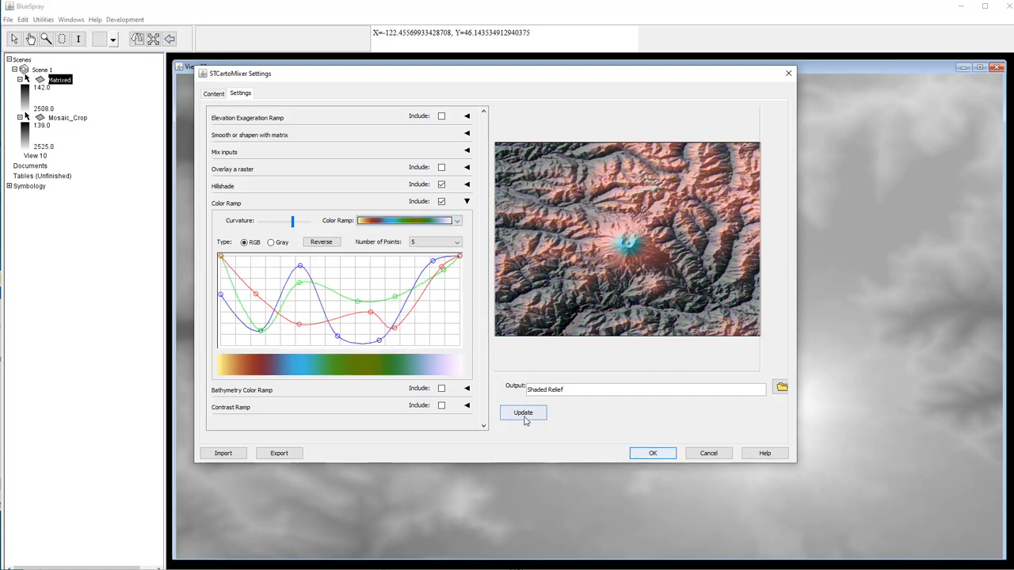
pyautogui.click(524, 418)
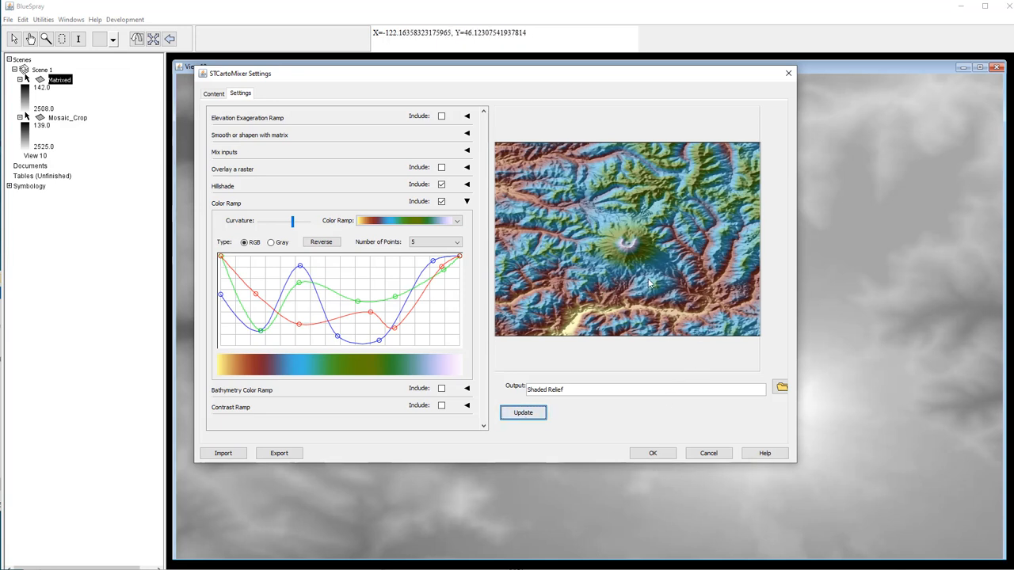
pyautogui.click(410, 224)
pyautogui.scroll(-4, 409, 252)
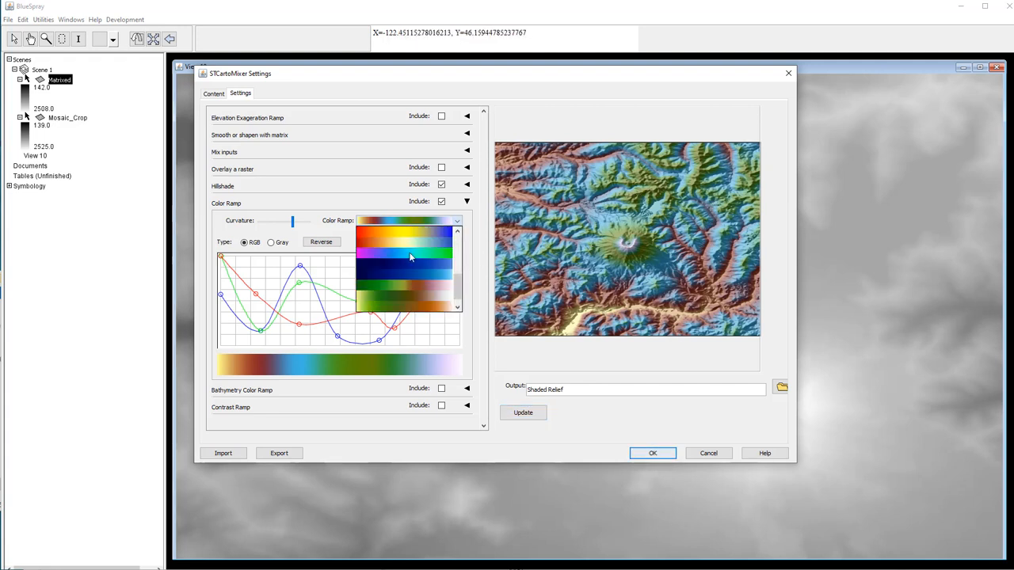
pyautogui.click(419, 290)
pyautogui.click(523, 412)
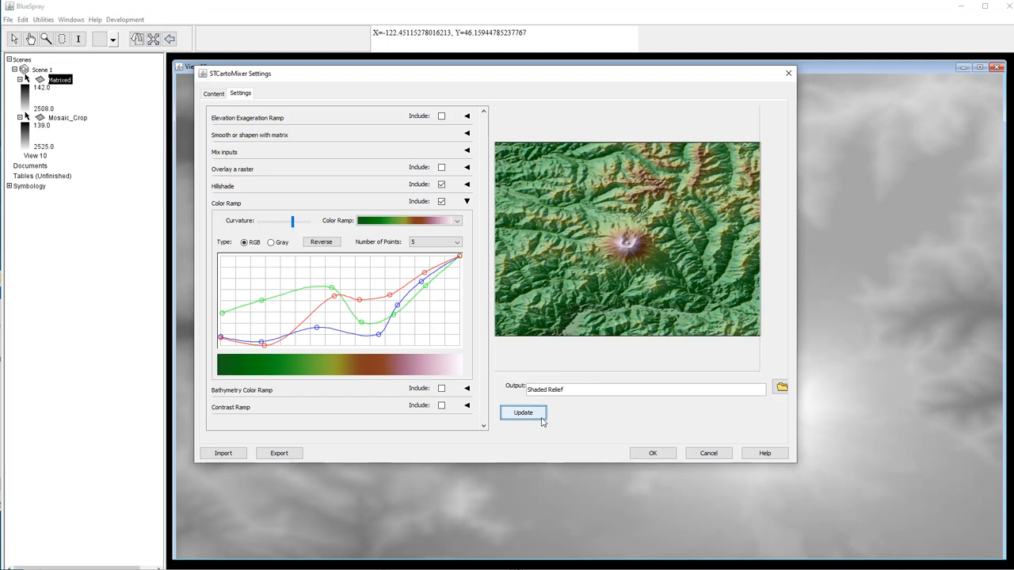
# - Try one more ramp, then settle on the yellow-green-to-brown ramp and preview it
pyautogui.click(427, 225)
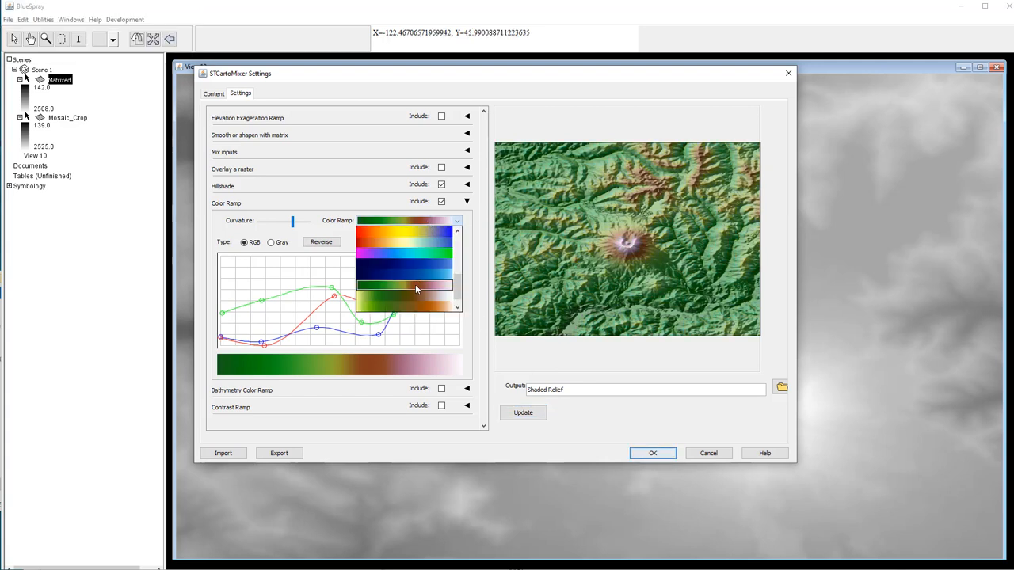
pyautogui.click(415, 290)
pyautogui.click(522, 413)
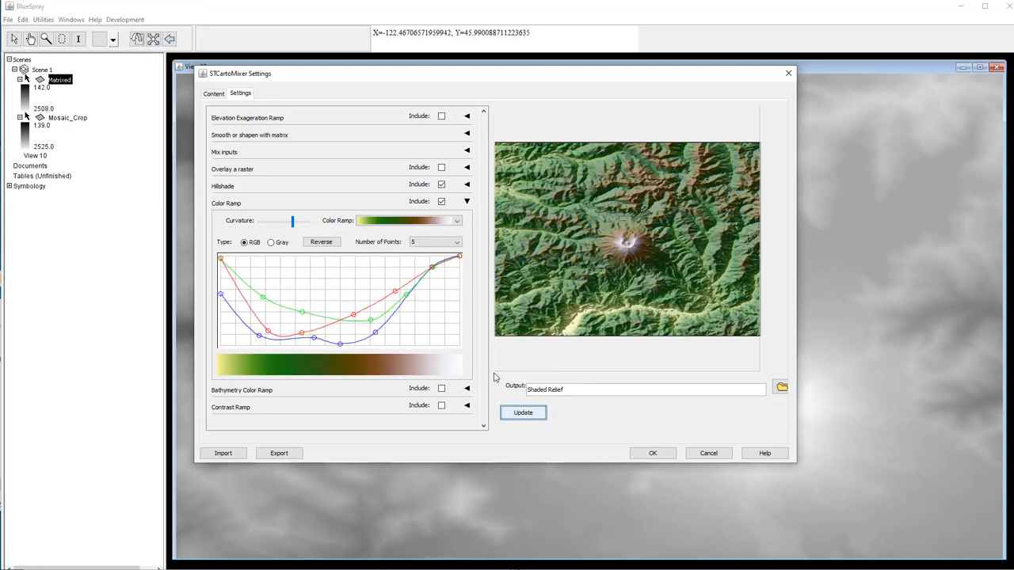
pyautogui.click(394, 221)
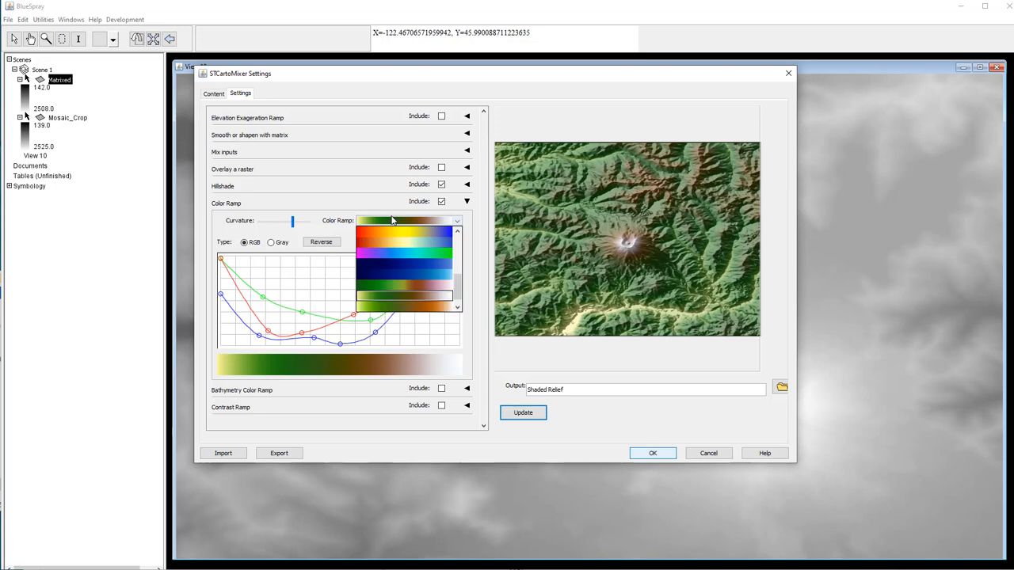
pyautogui.click(400, 306)
pyautogui.click(524, 419)
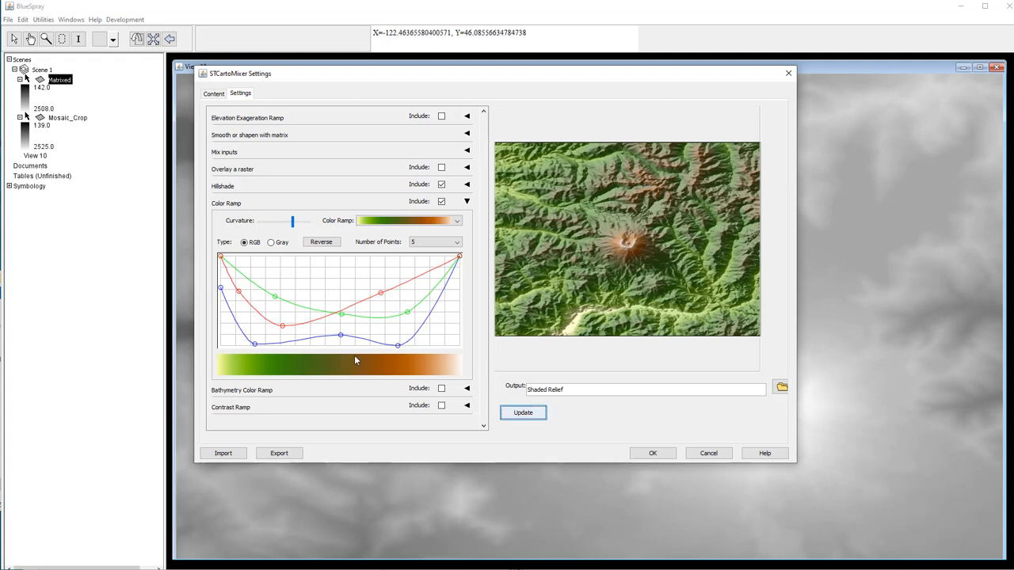
# - Reduce the colour ramp to 2 points
pyautogui.click(420, 243)
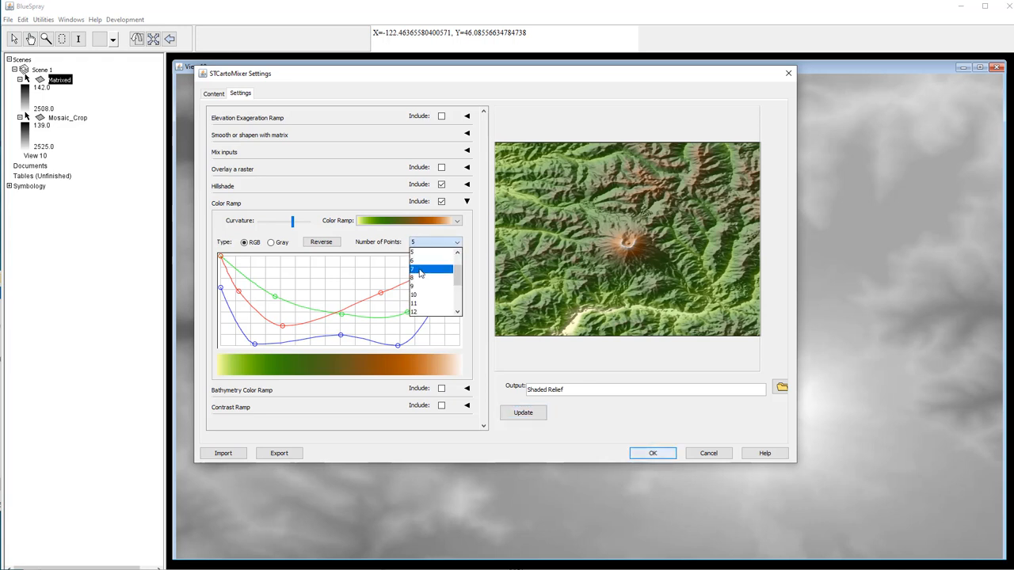
pyautogui.click(416, 252)
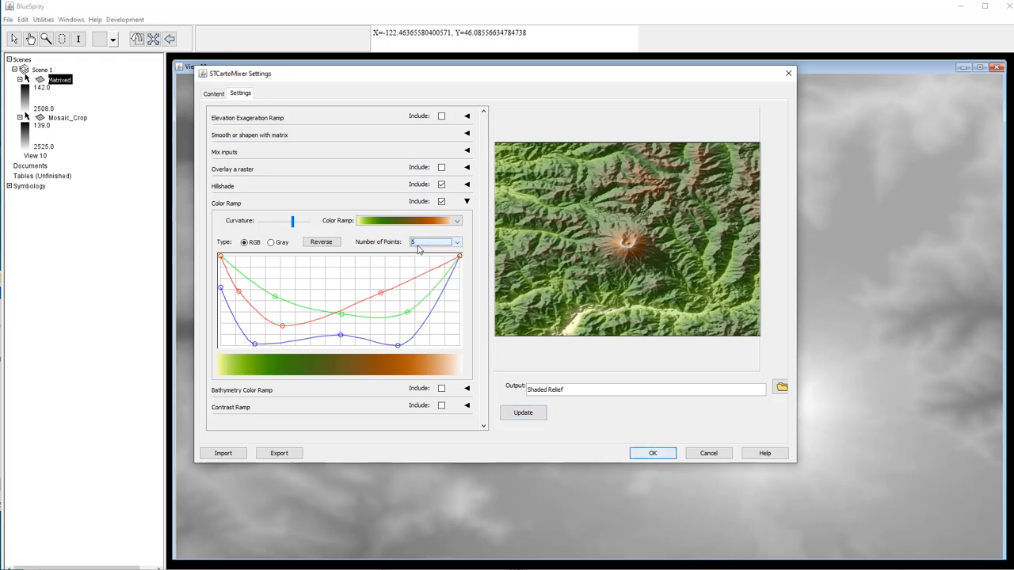
pyautogui.click(420, 243)
pyautogui.click(424, 255)
# - Drag the red channel endpoints to make a red-to-cyan ramp and preview it
pyautogui.moveTo(459, 257); pyautogui.dragTo(456, 330)
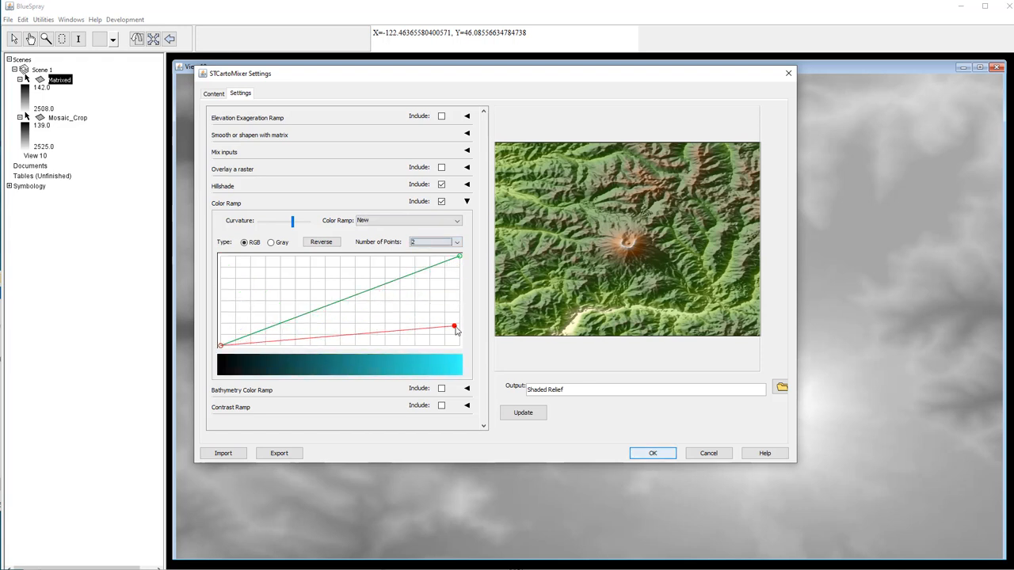
pyautogui.moveTo(221, 345); pyautogui.dragTo(221, 257)
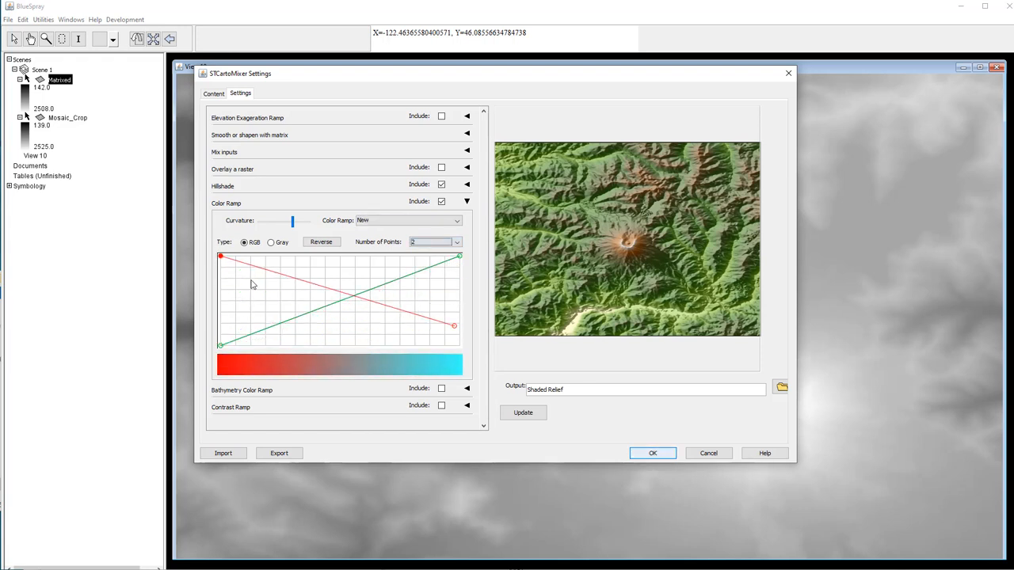
pyautogui.click(529, 415)
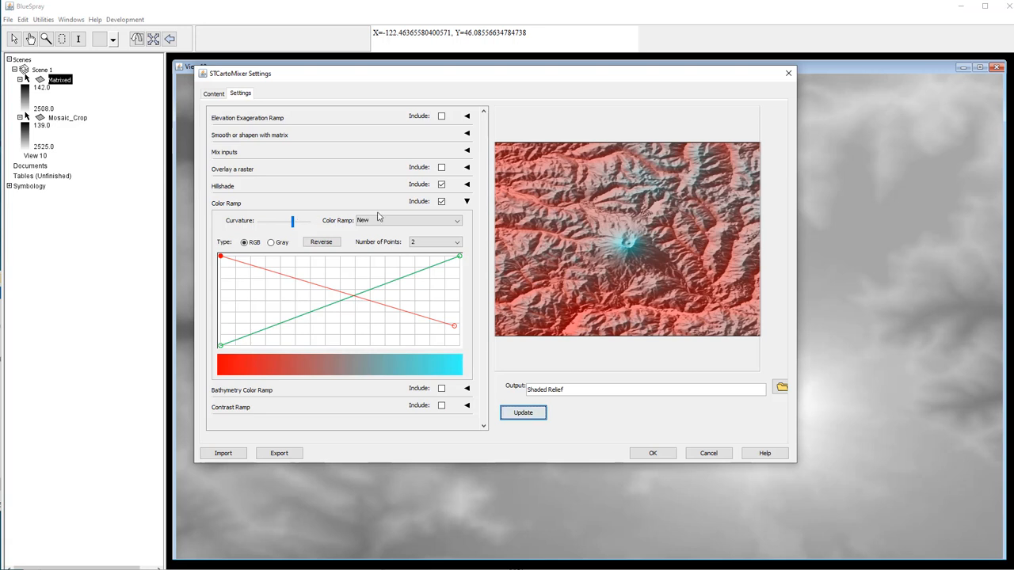
# - Switch the ramp to 7 points, bend its upper curve, and create the Shaded Relief layer
pyautogui.click(440, 243)
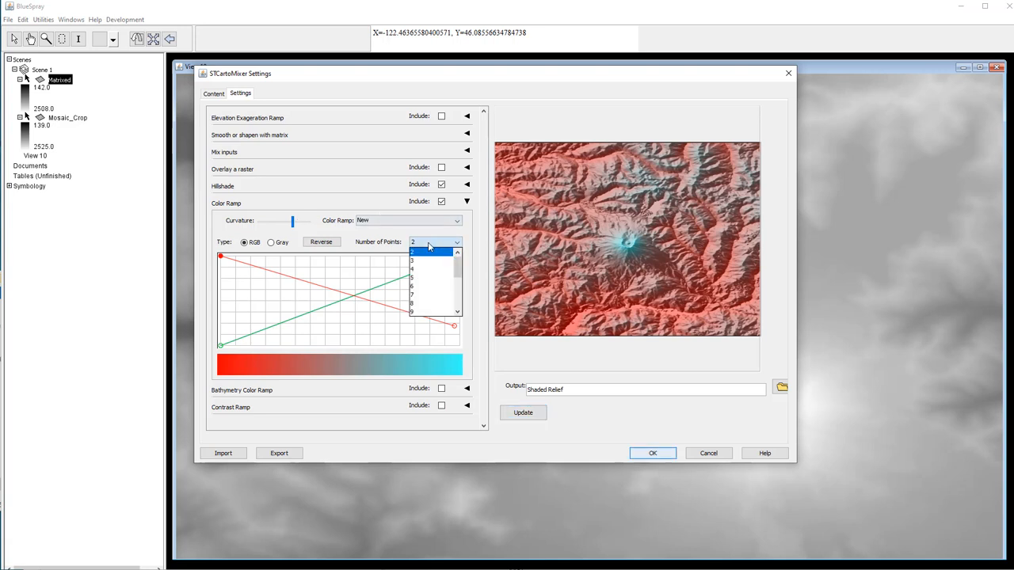
pyautogui.click(430, 296)
pyautogui.moveTo(420, 272); pyautogui.dragTo(419, 262)
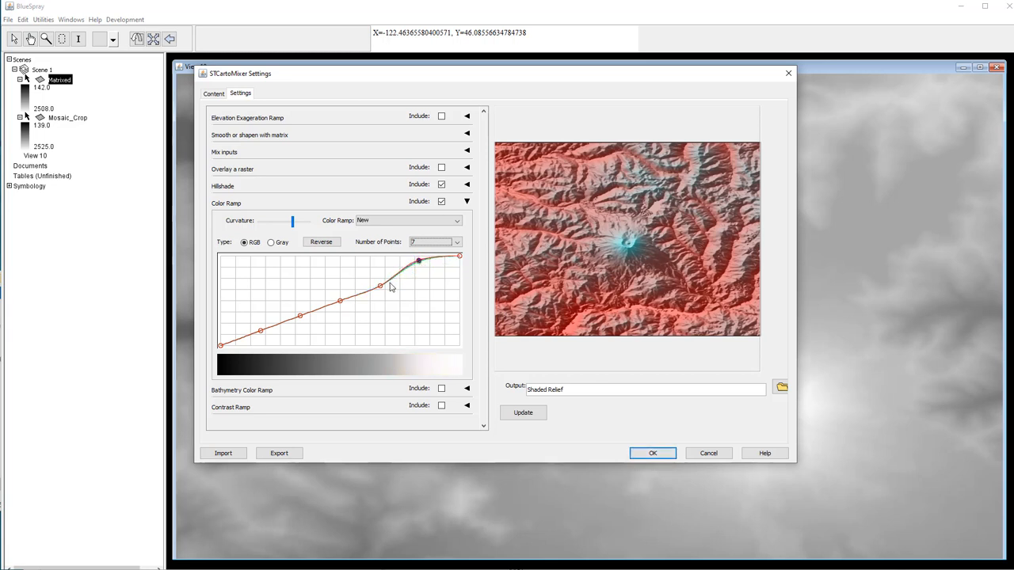
pyautogui.click(650, 457)
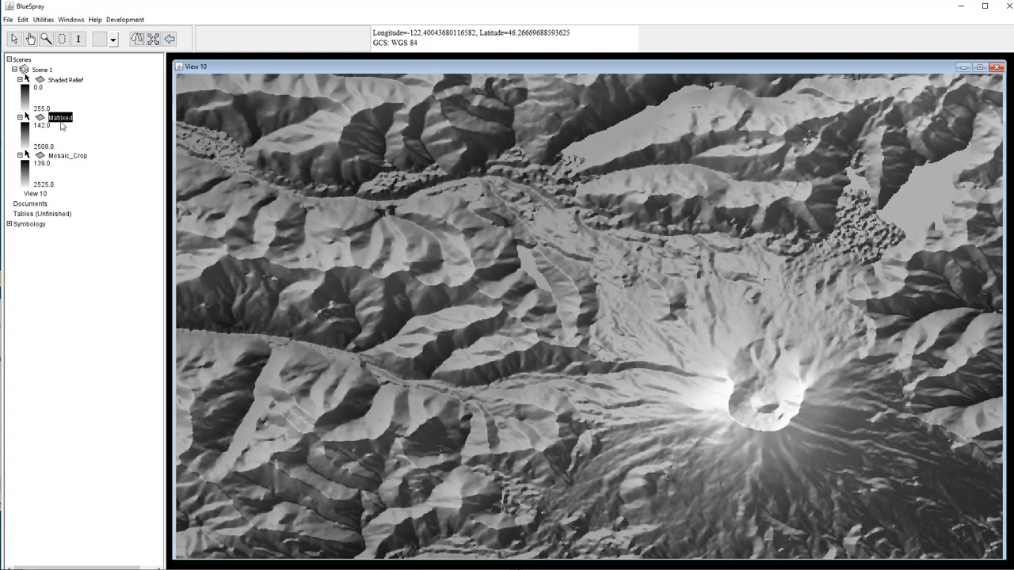
# - Rerun Carto Mixer on Matrixed, reshape the 7-point grey ramp, and create Shaded Relief 1
pyautogui.rightClick(64, 118)
pyautogui.moveTo(155, 148)
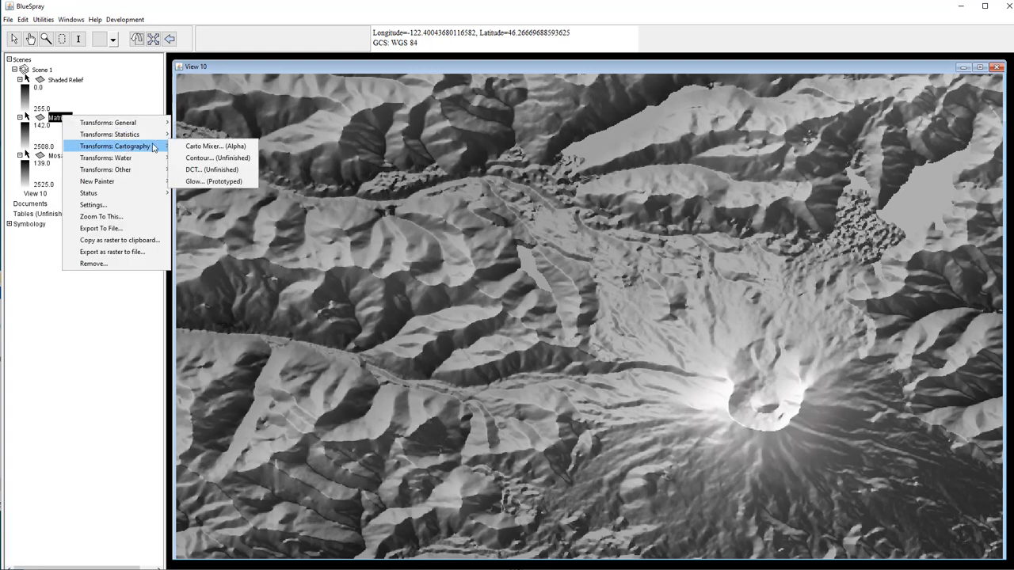
pyautogui.click(214, 146)
pyautogui.moveTo(238, 10); pyautogui.dragTo(435, 61)
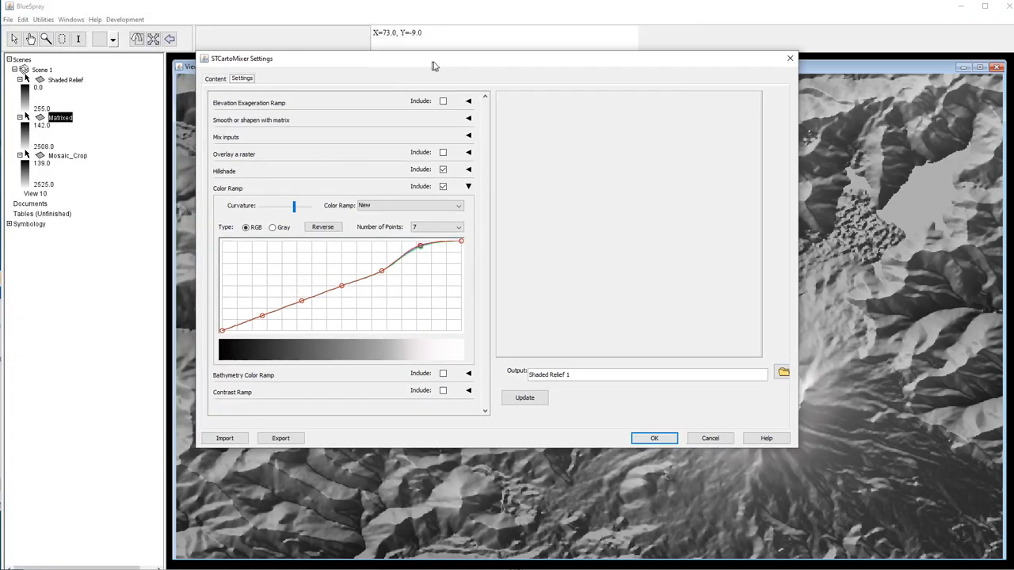
pyautogui.click(525, 398)
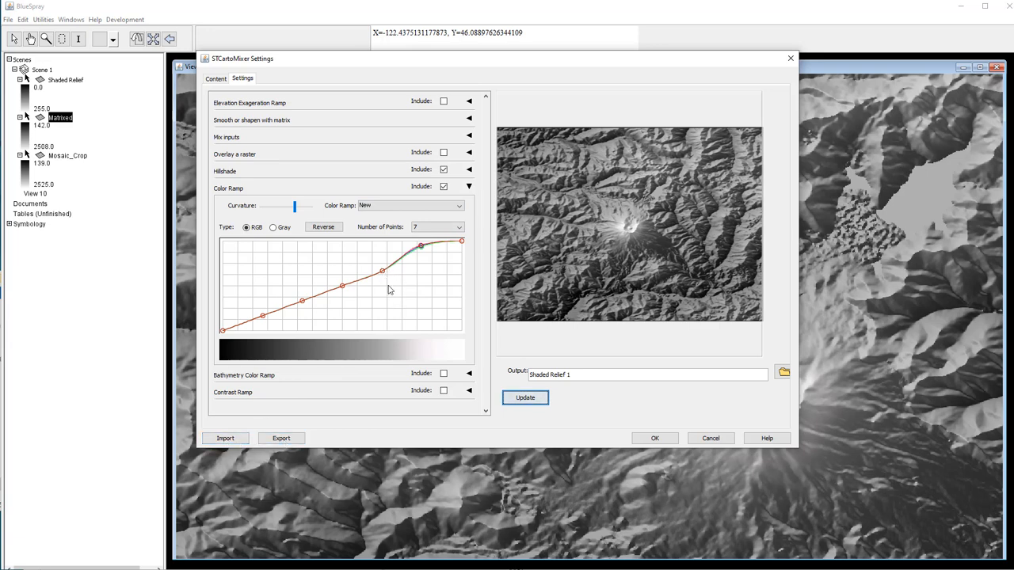
pyautogui.moveTo(383, 273); pyautogui.dragTo(384, 302)
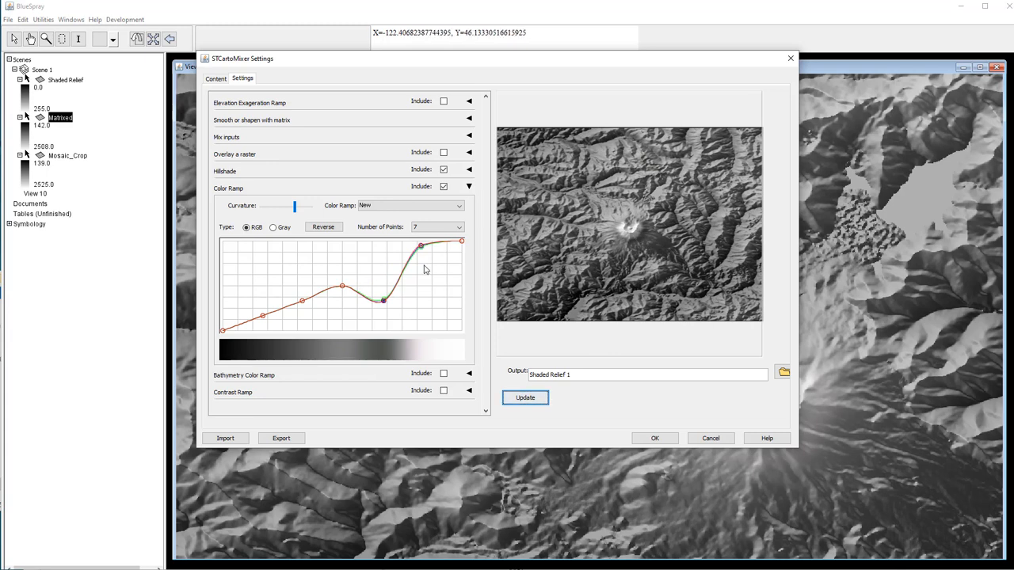
pyautogui.moveTo(421, 247); pyautogui.dragTo(434, 248)
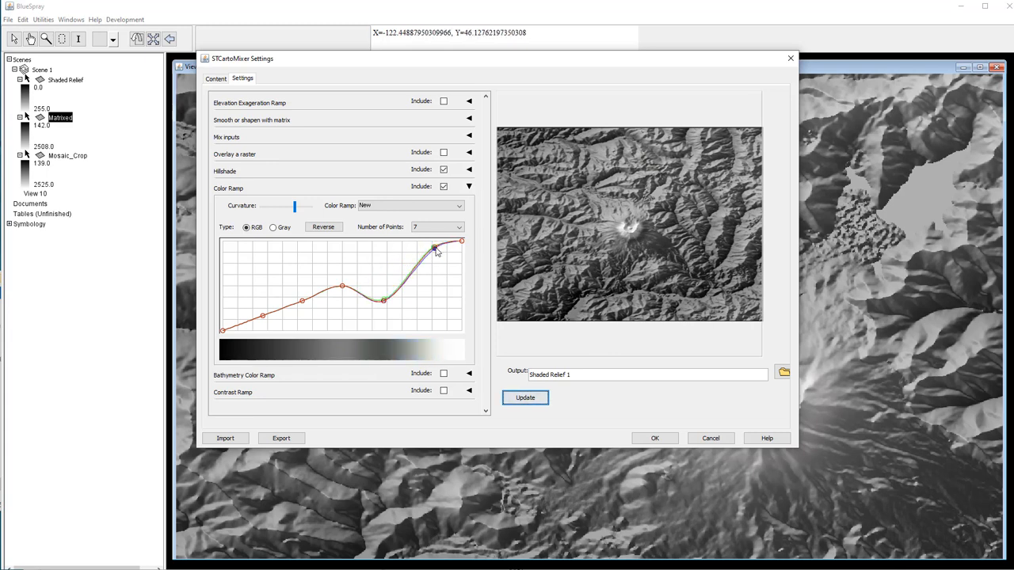
pyautogui.click(511, 400)
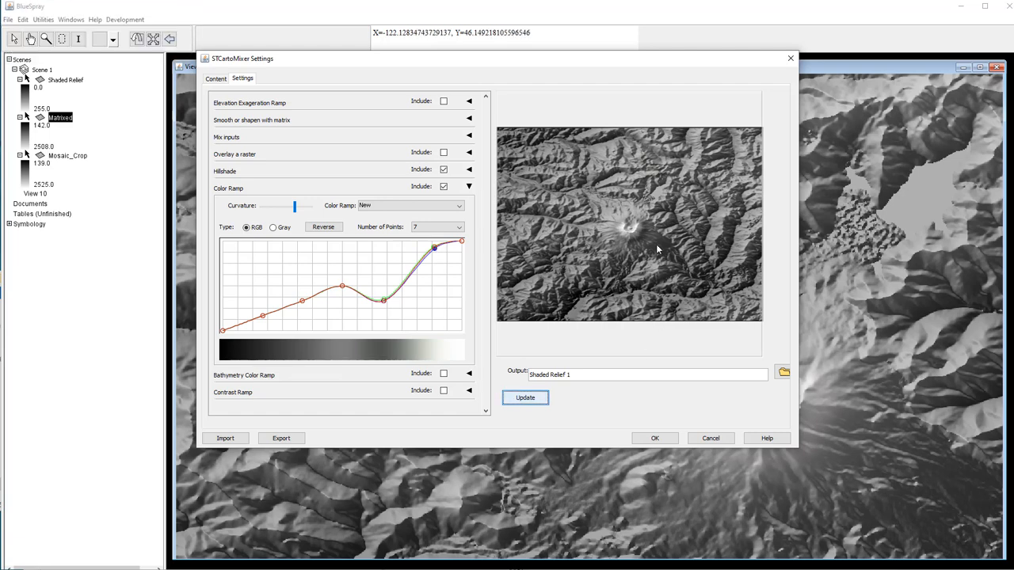
pyautogui.click(651, 439)
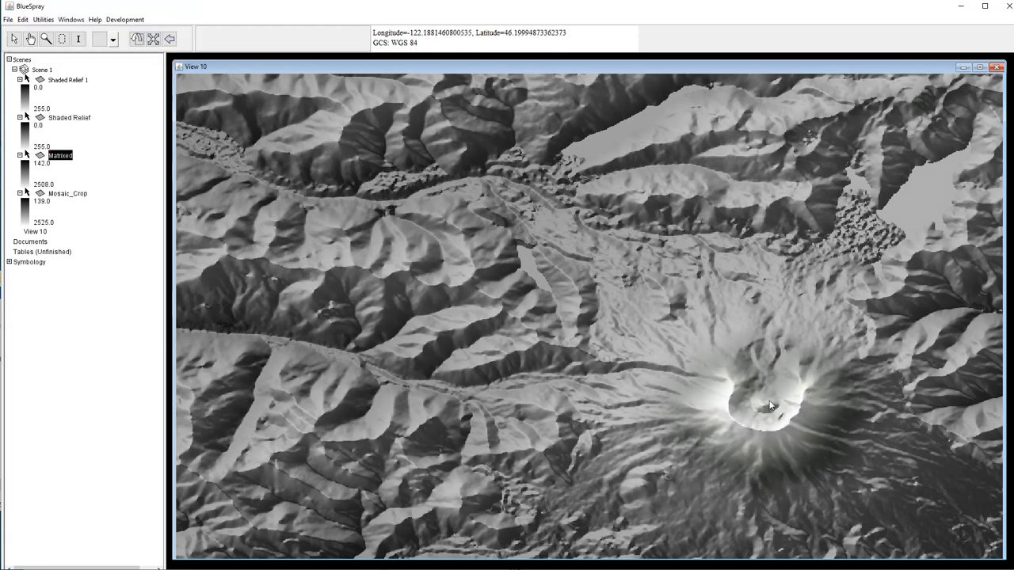
# - Delete the Shaded Relief 1 and Shaded Relief layers, then bring up Matrixed's context menu
pyautogui.rightClick(70, 82)
pyautogui.click(103, 224)
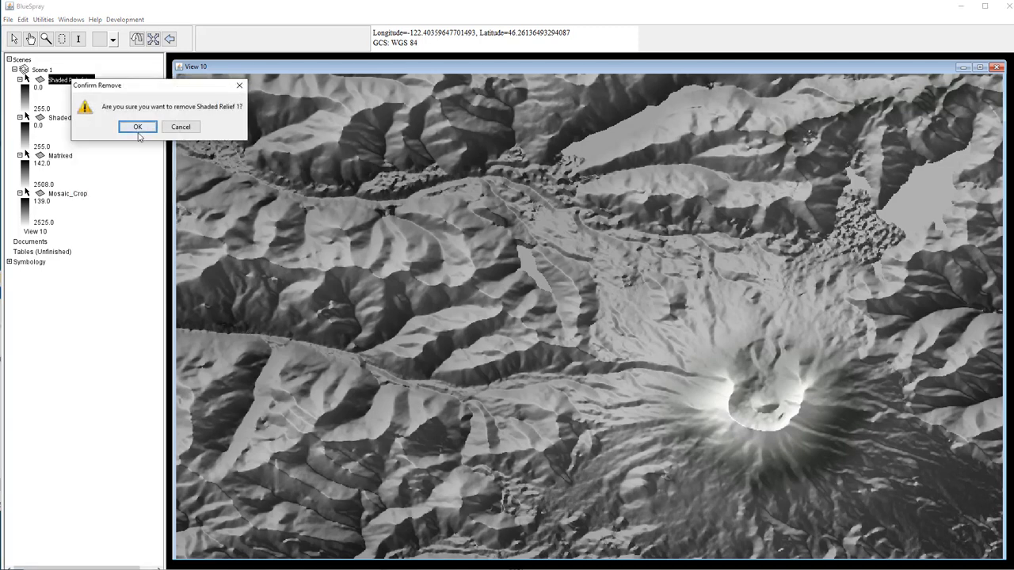
pyautogui.click(137, 126)
pyautogui.rightClick(65, 80)
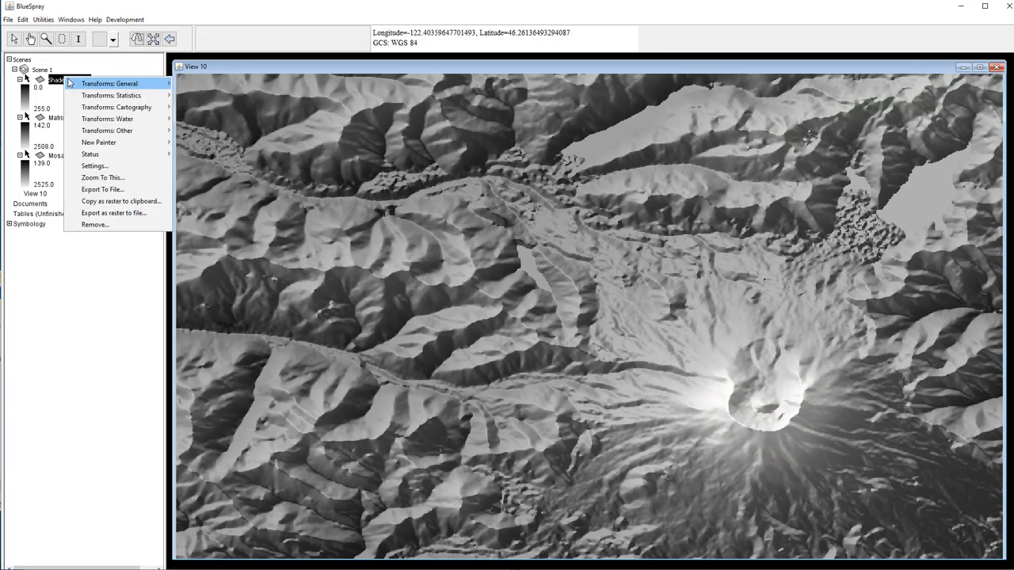
pyautogui.click(95, 224)
pyautogui.click(133, 125)
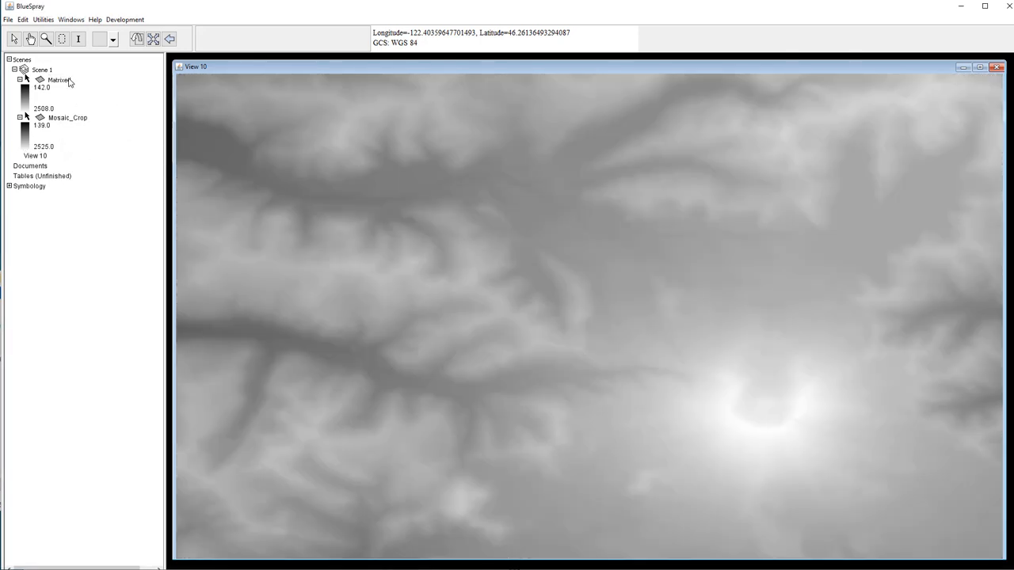
pyautogui.rightClick(70, 81)
pyautogui.moveTo(130, 110)
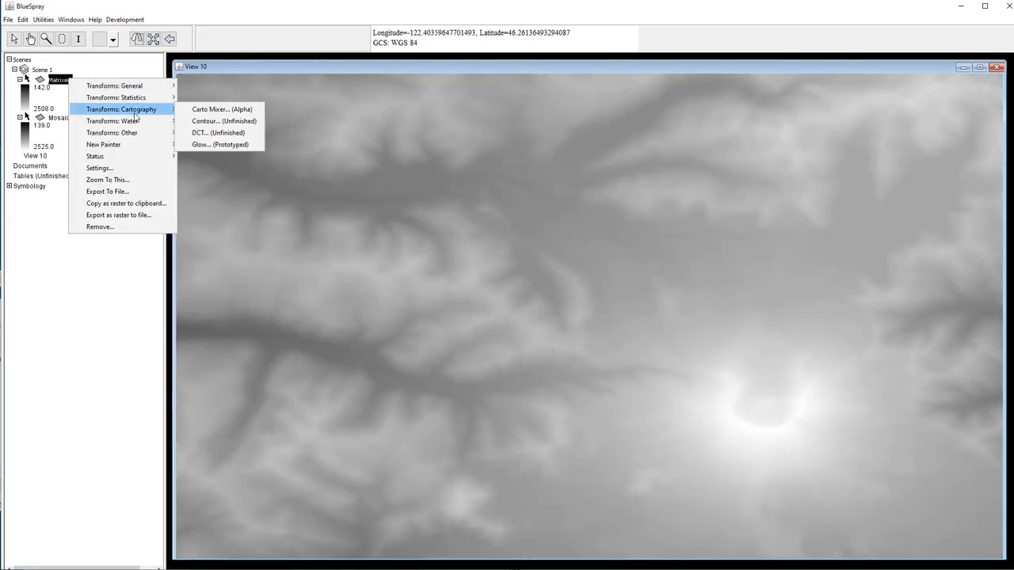
# - Open Carto Mixer for the Matrixed layer and preview the shaded relief
pyautogui.click(202, 109)
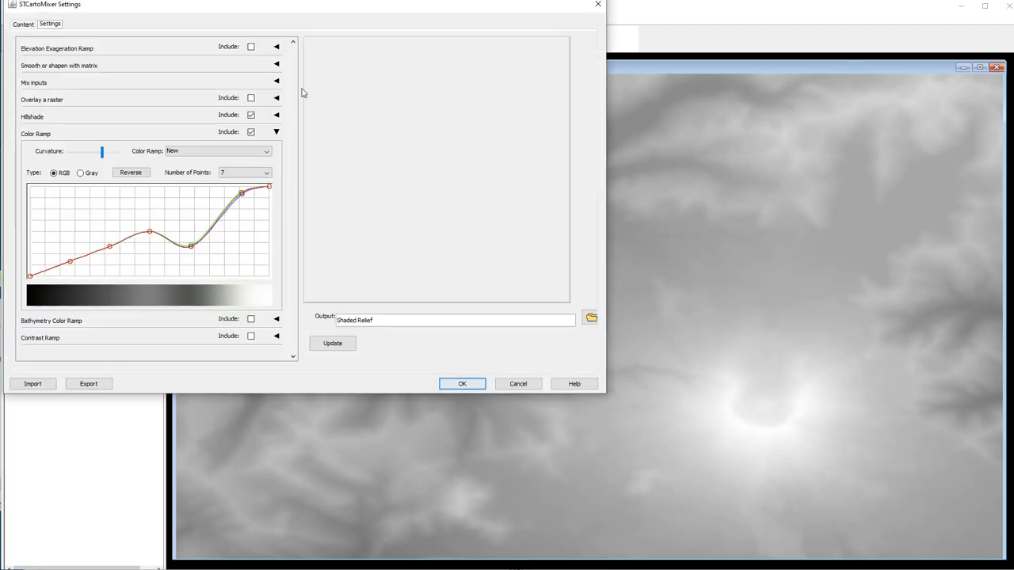
pyautogui.moveTo(321, 12); pyautogui.dragTo(520, 68)
pyautogui.click(529, 400)
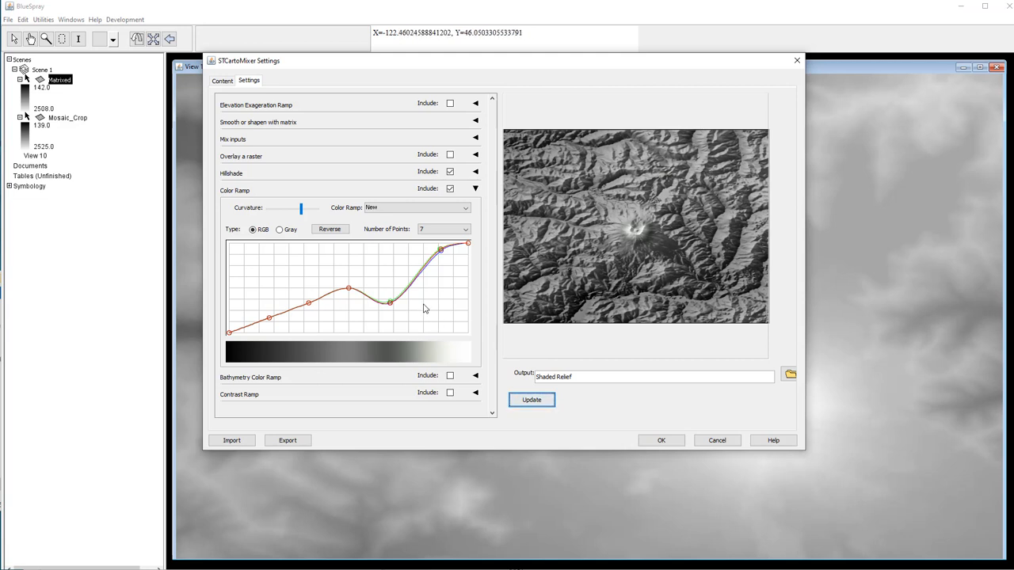
# - Adjust the red and green mid-range curve points to add brown and green bands
pyautogui.moveTo(392, 307); pyautogui.dragTo(390, 334)
pyautogui.click(528, 402)
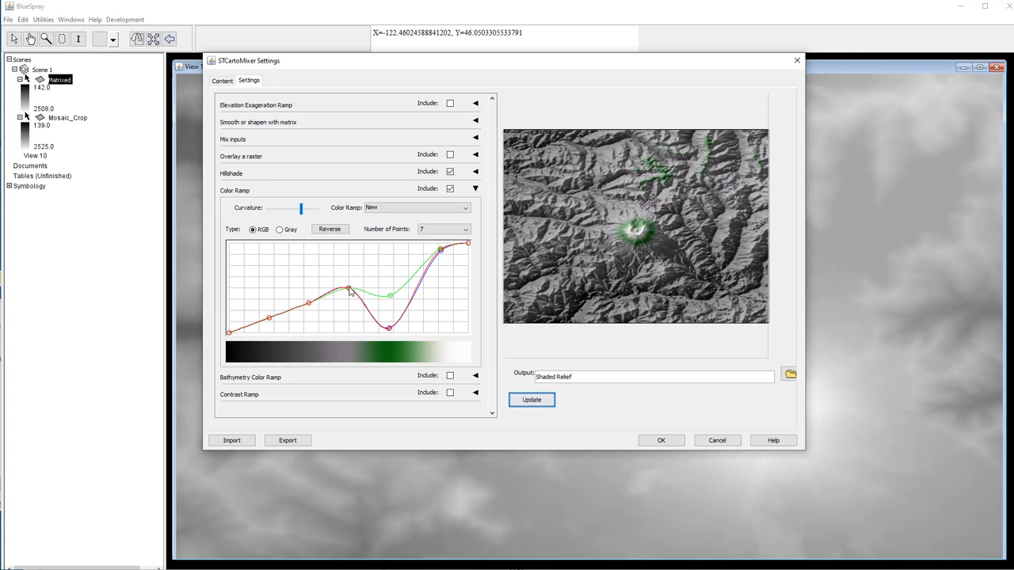
pyautogui.moveTo(349, 290); pyautogui.dragTo(340, 328)
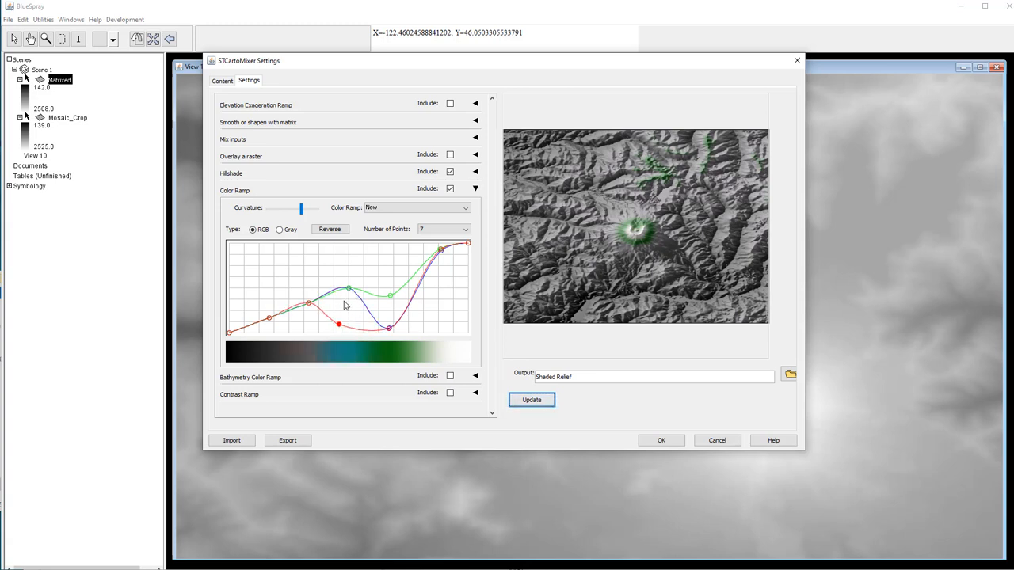
pyautogui.moveTo(349, 290); pyautogui.dragTo(342, 327)
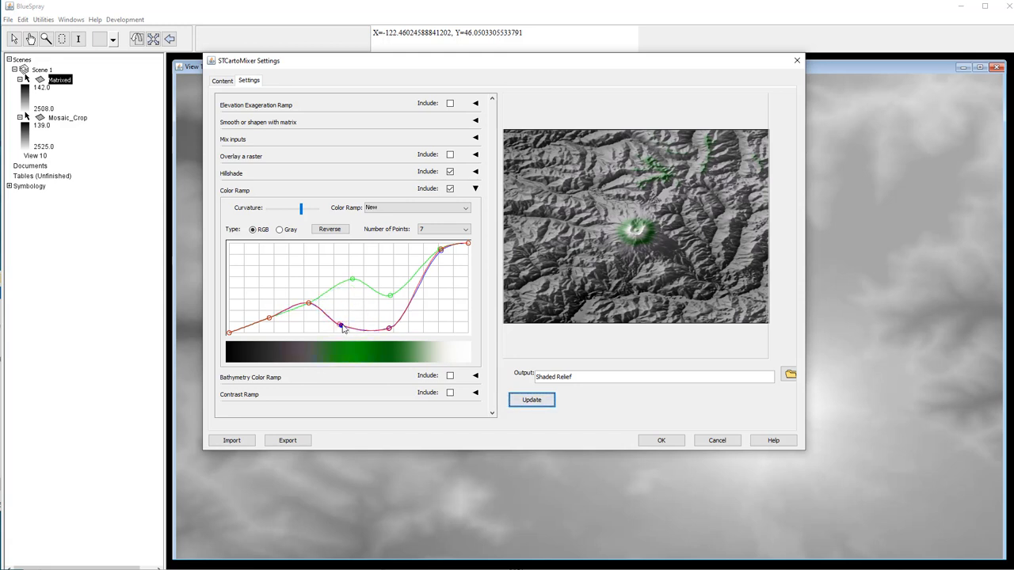
pyautogui.click(531, 400)
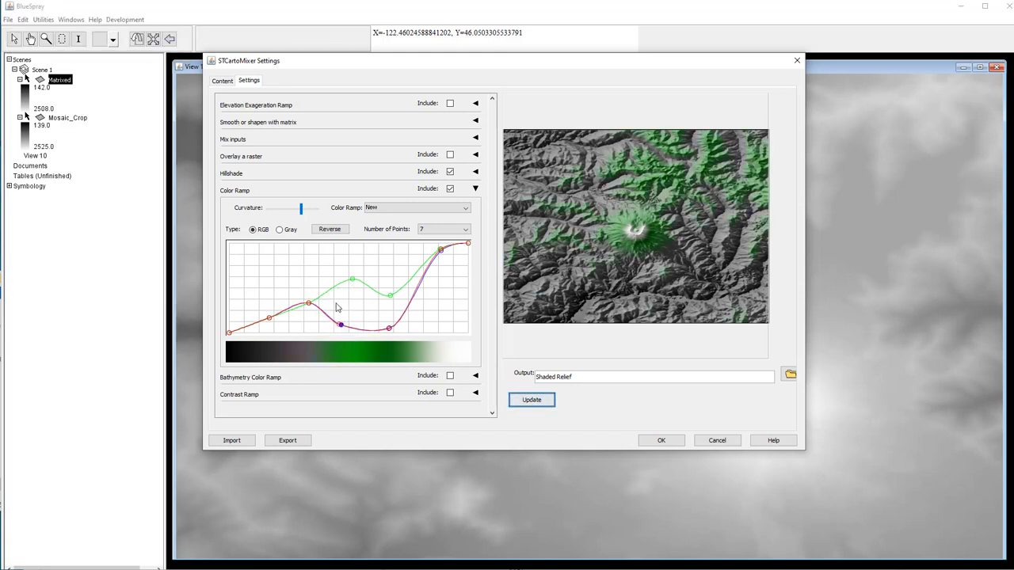
pyautogui.moveTo(353, 282); pyautogui.dragTo(348, 300)
pyautogui.click(532, 401)
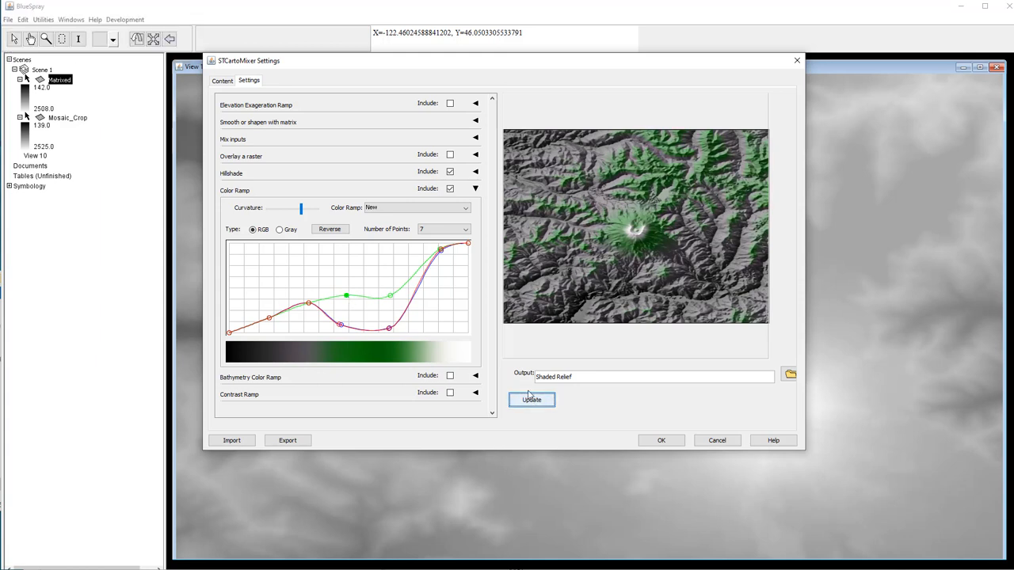
pyautogui.moveTo(309, 305); pyautogui.dragTo(297, 337)
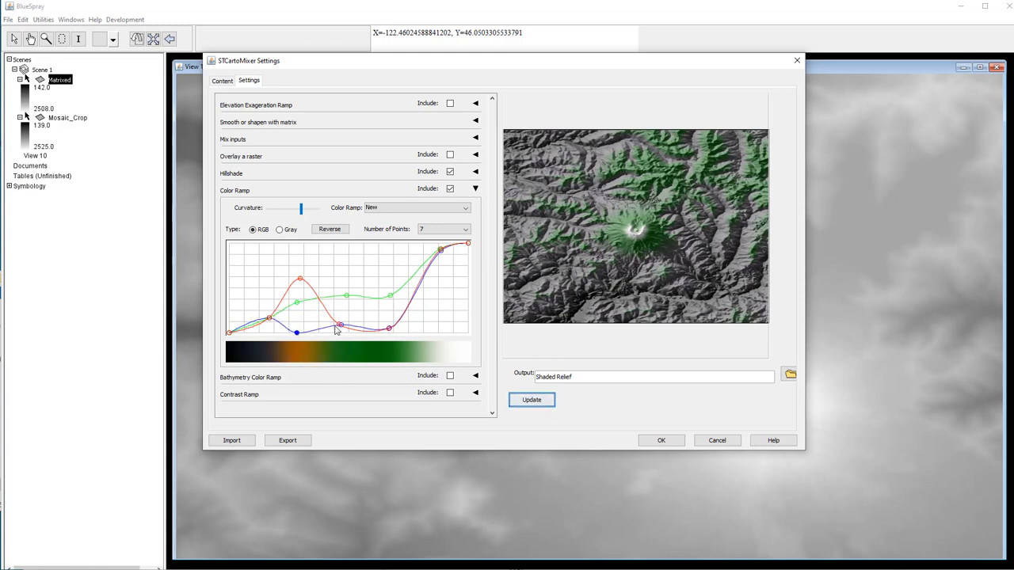
# - Raise the red and green curves' lowest points so the ramp starts yellow in valleys
pyautogui.click(532, 403)
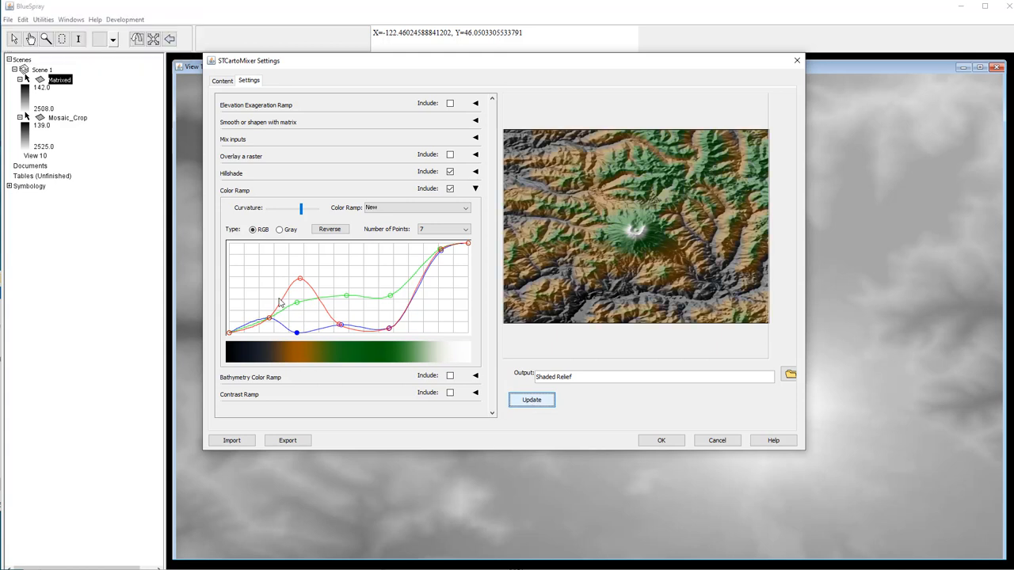
pyautogui.moveTo(230, 336); pyautogui.dragTo(215, 234)
pyautogui.moveTo(230, 334); pyautogui.dragTo(214, 242)
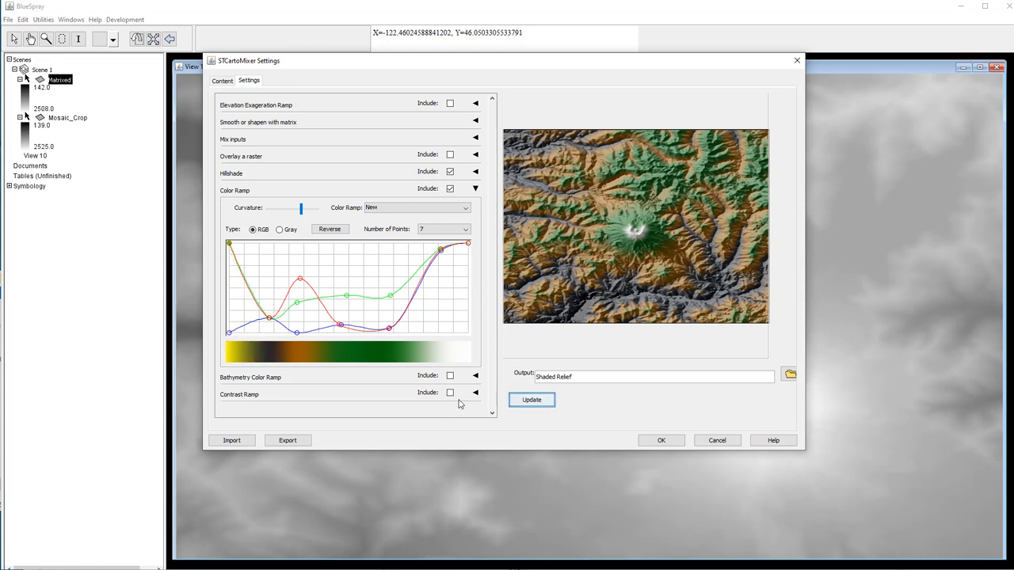
pyautogui.click(529, 401)
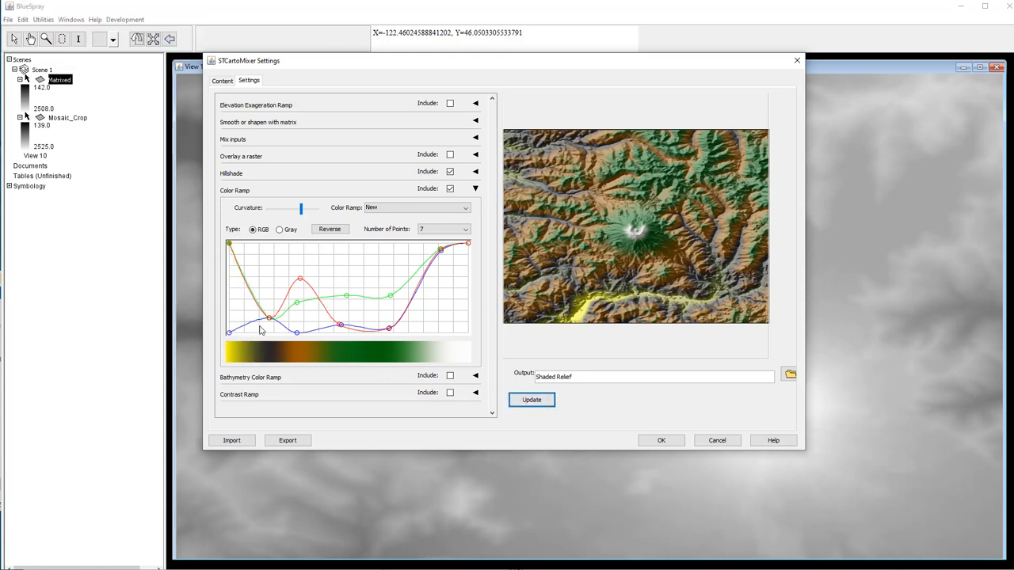
# - Fine-tune red and green near the low end for brown ridges and greener slopes
pyautogui.moveTo(269, 319); pyautogui.dragTo(261, 275)
pyautogui.moveTo(270, 320); pyautogui.dragTo(258, 301)
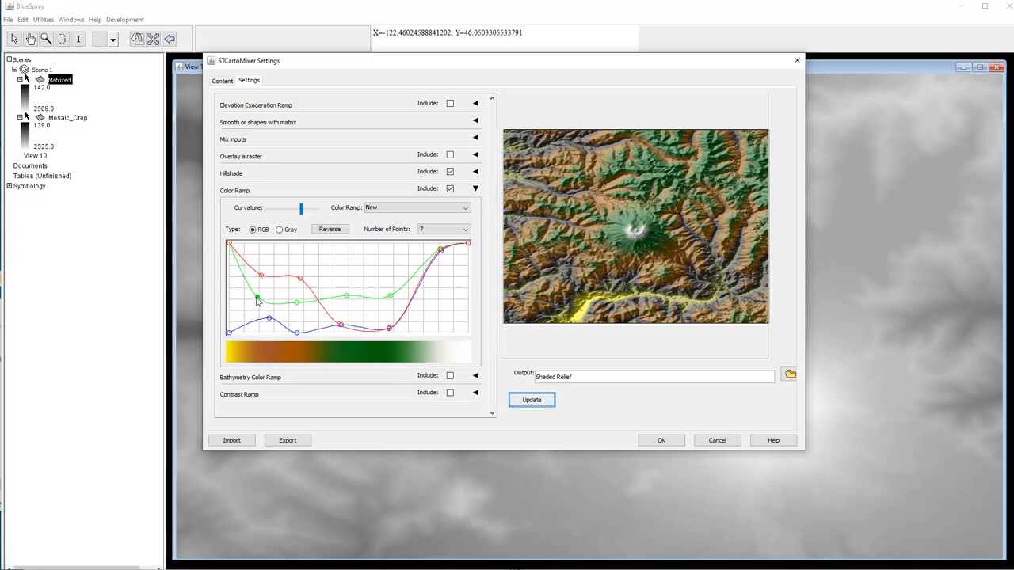
pyautogui.click(536, 410)
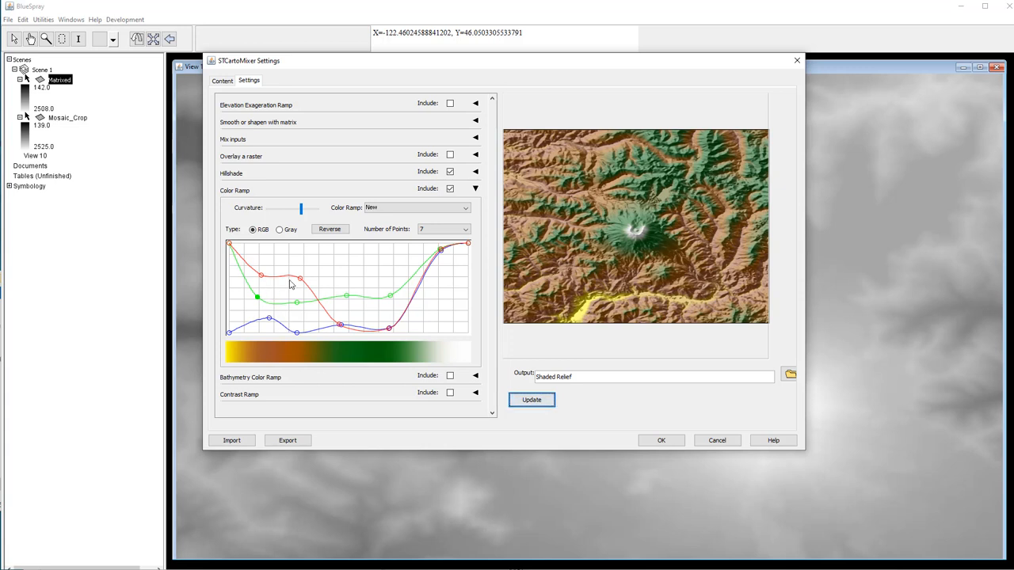
pyautogui.moveTo(300, 282); pyautogui.dragTo(286, 308)
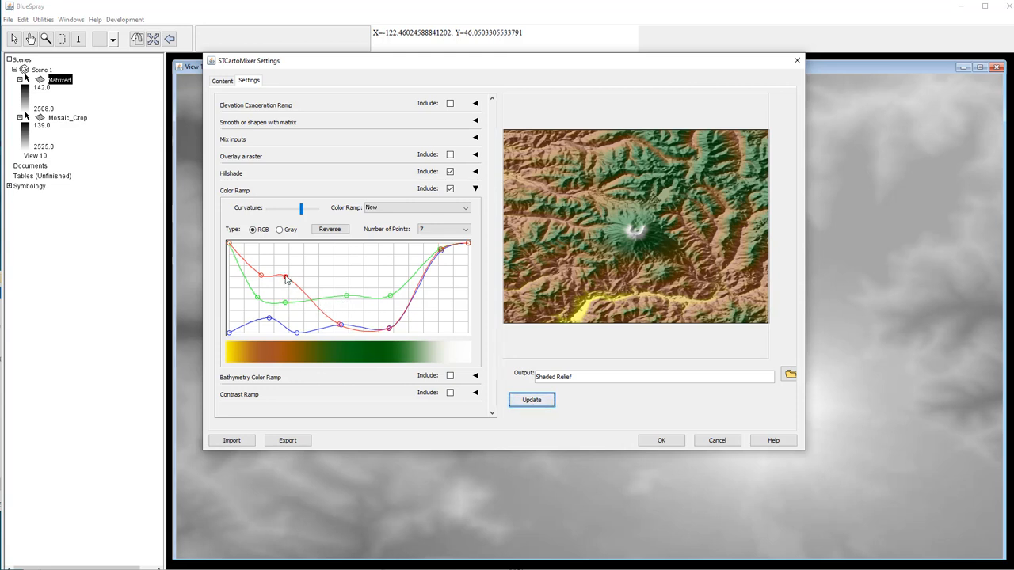
pyautogui.moveTo(287, 280); pyautogui.dragTo(281, 297)
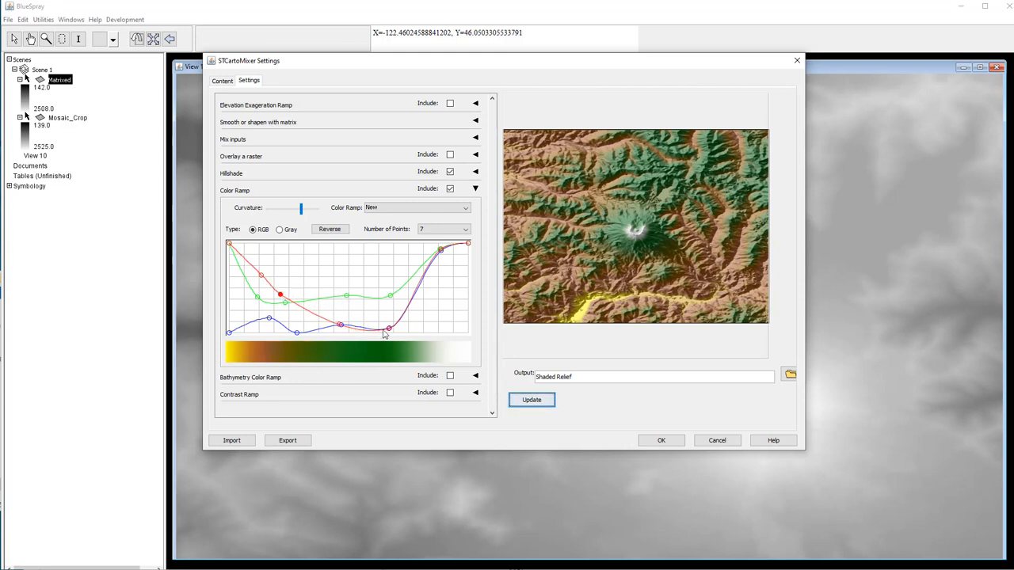
pyautogui.click(530, 402)
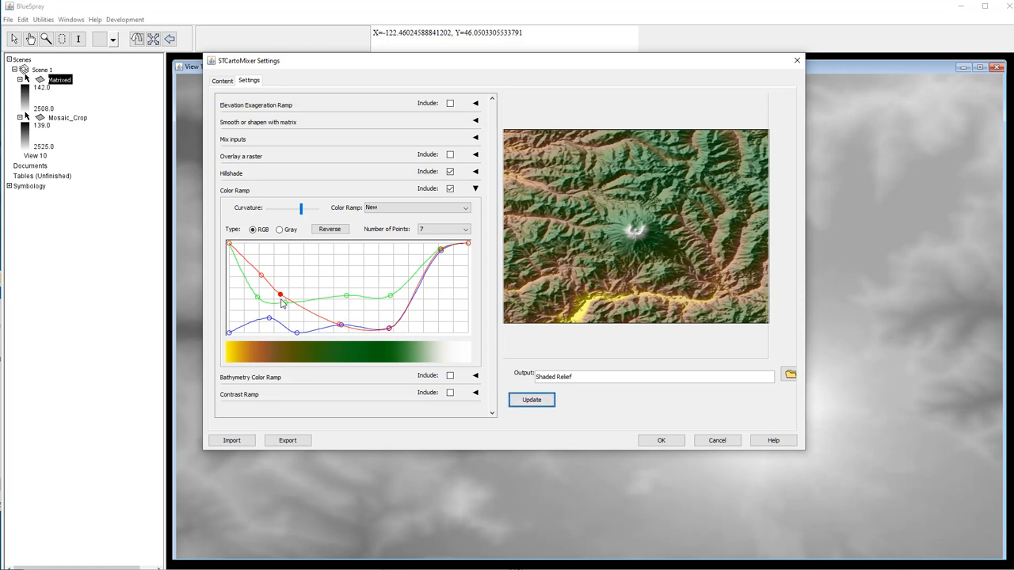
pyautogui.moveTo(287, 308); pyautogui.dragTo(289, 285)
pyautogui.click(543, 405)
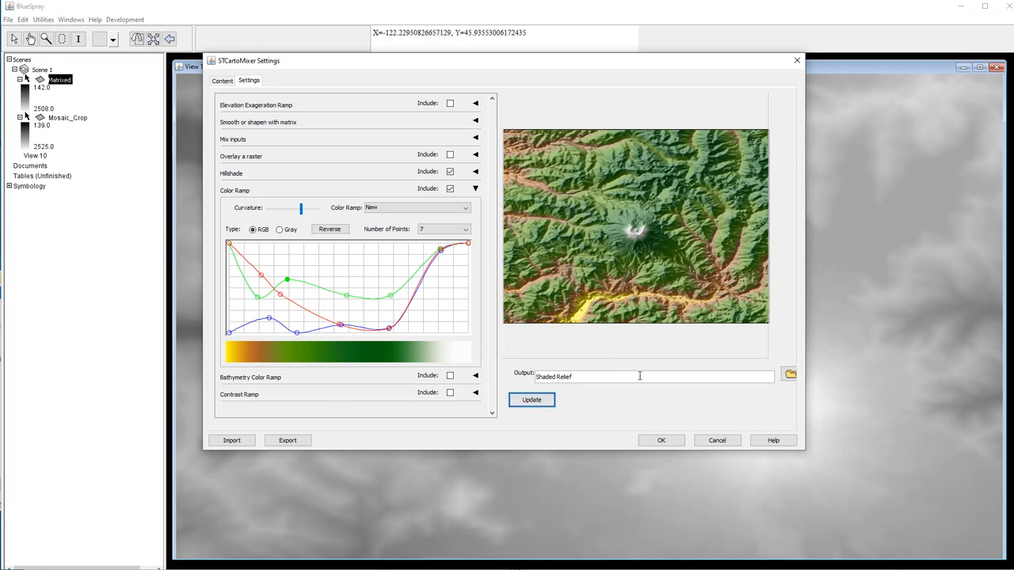
# - Create the green-brown-yellow Shaded Relief layer in View 10, zooming and panning to frame it
pyautogui.click(662, 441)
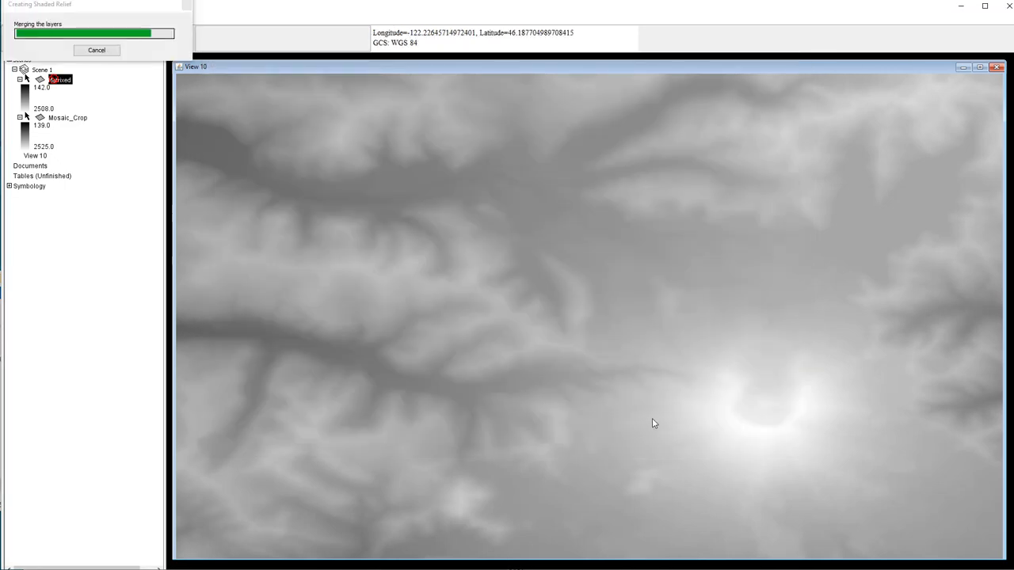
pyautogui.scroll(1, 562, 349)
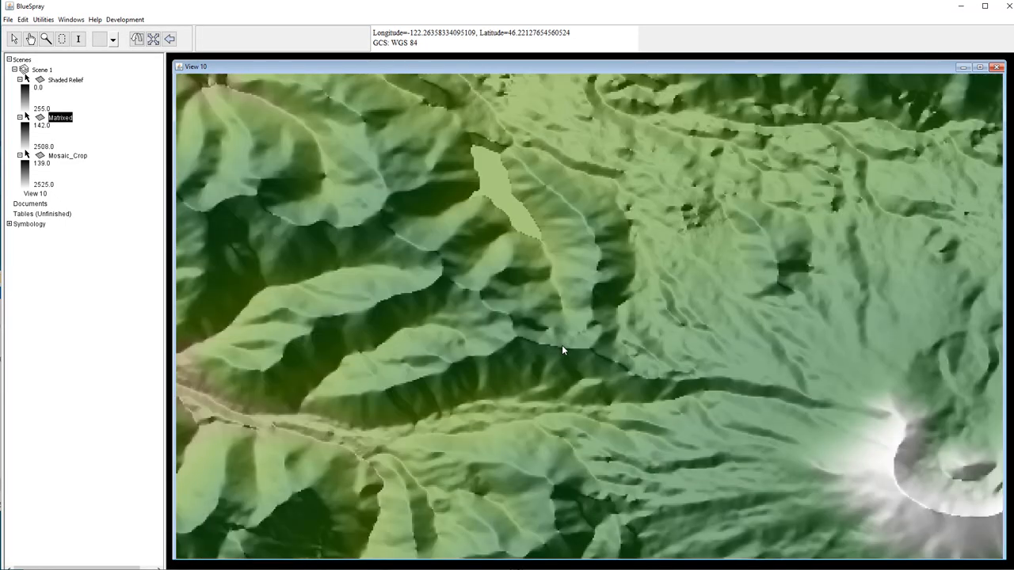
pyautogui.scroll(-3, 561, 349)
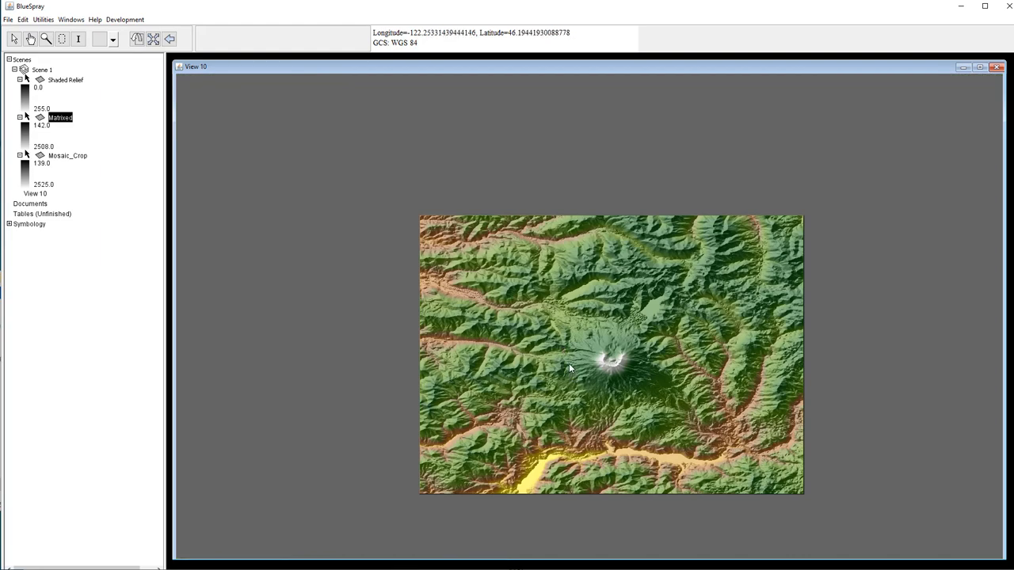
pyautogui.scroll(2, 568, 366)
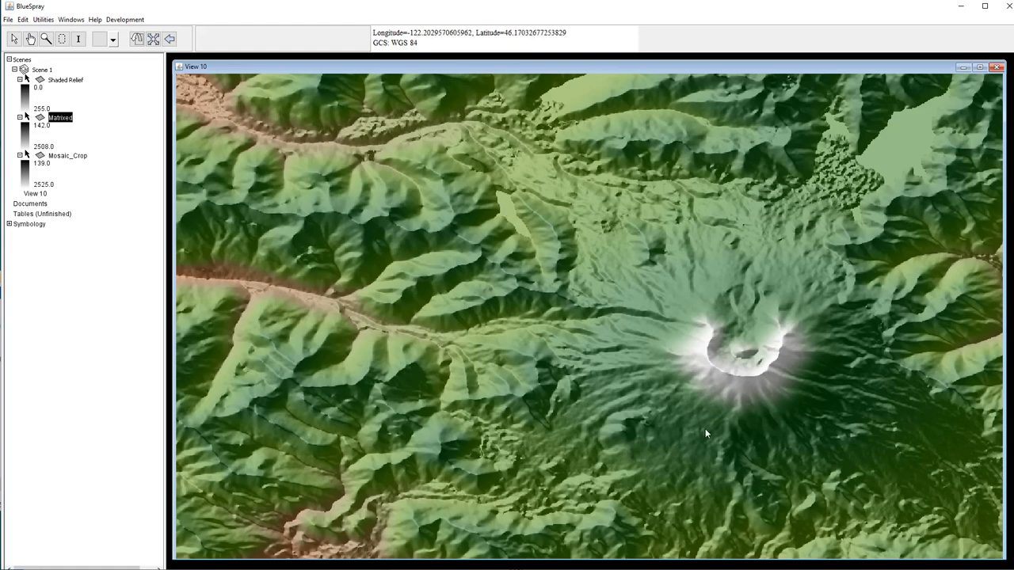
pyautogui.scroll(-1, 705, 432)
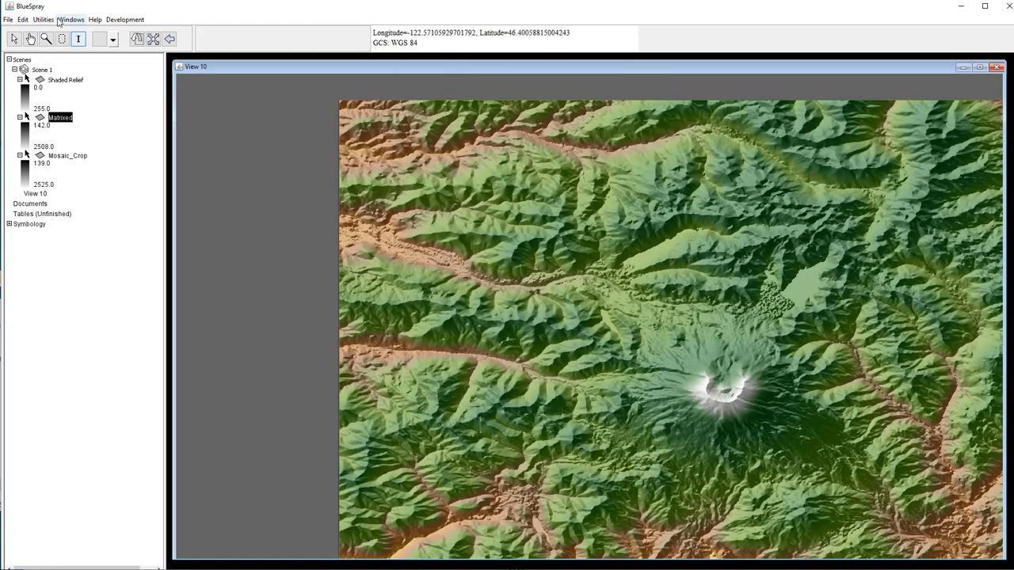
pyautogui.click(35, 40)
pyautogui.moveTo(636, 340); pyautogui.dragTo(516, 278)
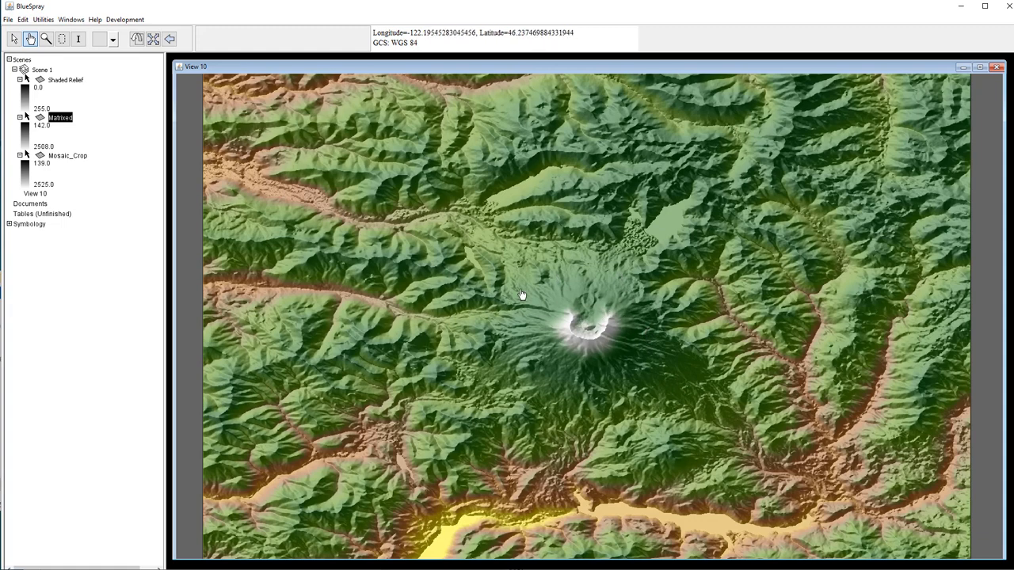
# - Export the Shaded Relief layer as uncompressed GeoTIFF 'Shaded Relief v3.tif' in the 2018 Mt St Helens folder
pyautogui.rightClick(67, 84)
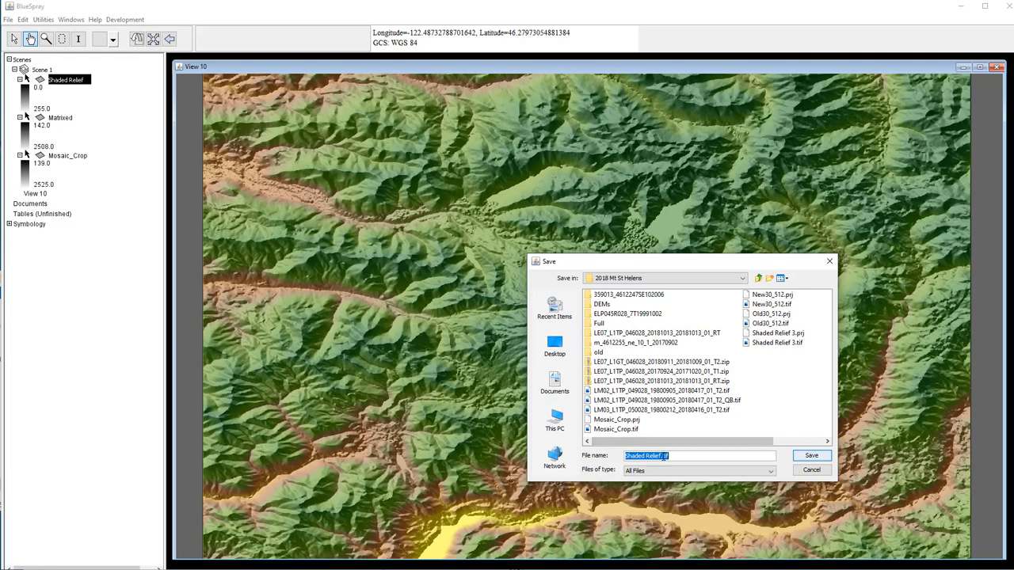
pyautogui.click(662, 456)
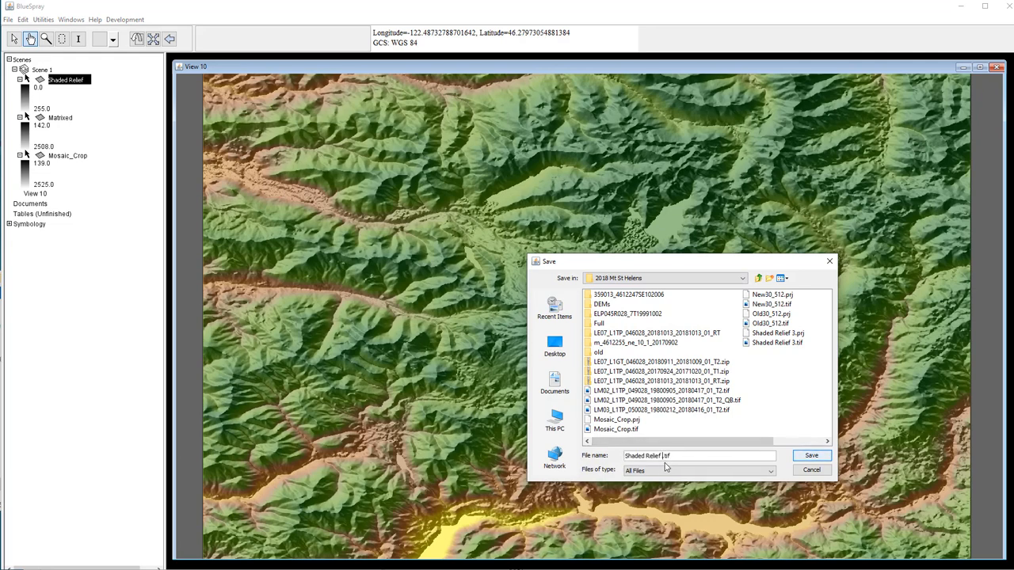
pyautogui.write('v3')
pyautogui.press('Return')
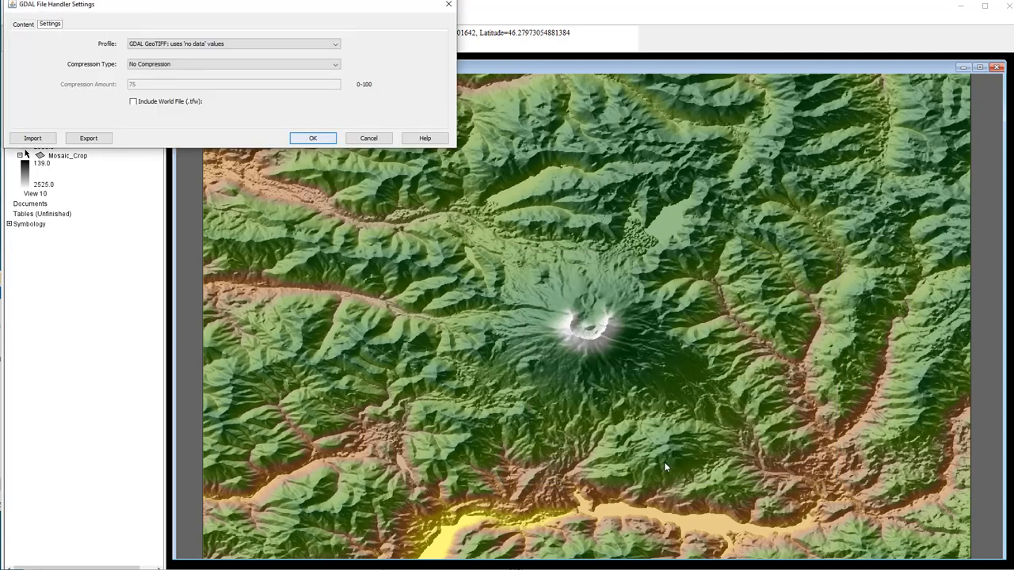
pyautogui.click(313, 137)
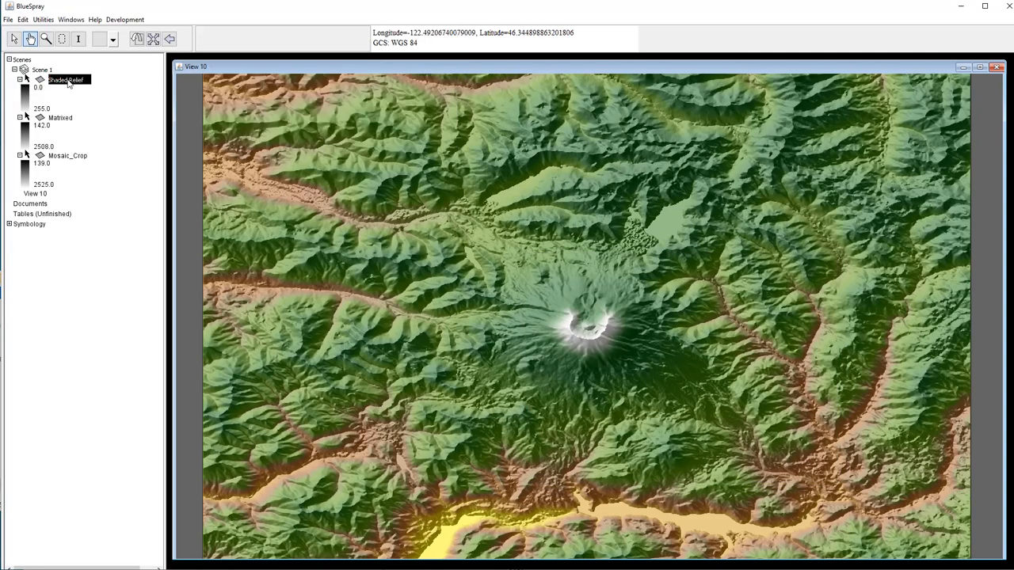
pyautogui.rightClick(77, 84)
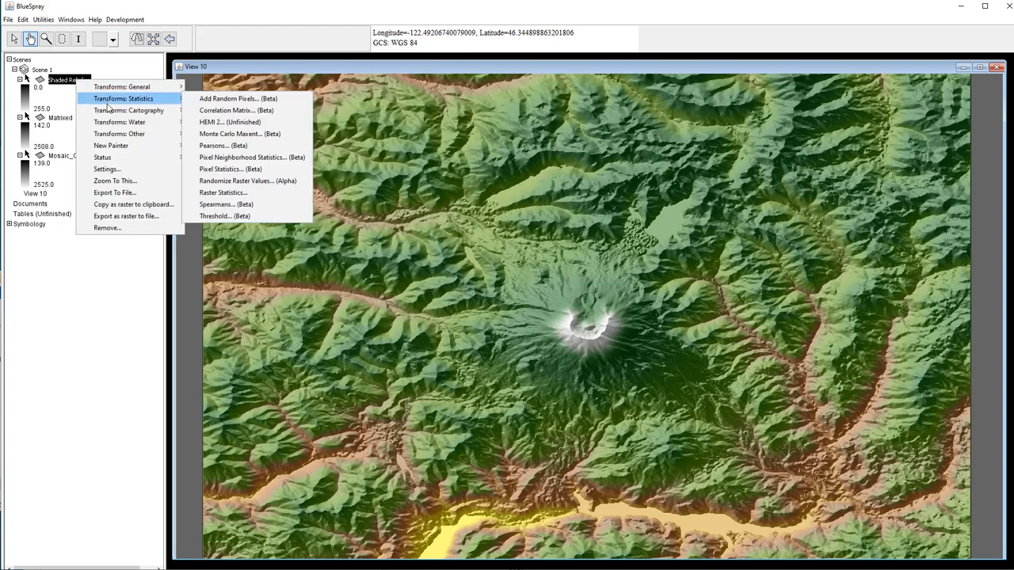
pyautogui.moveTo(111, 111)
pyautogui.click(239, 112)
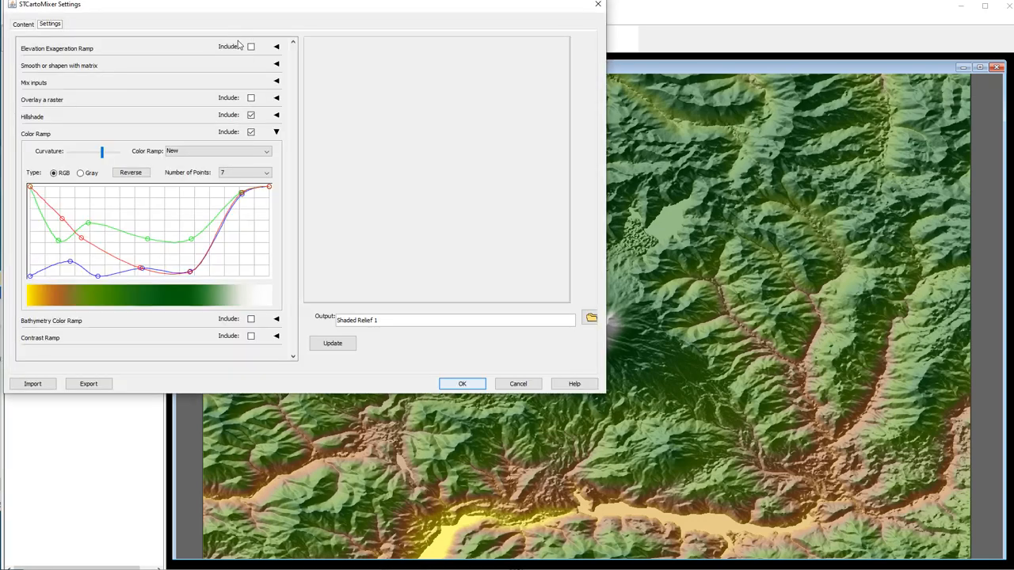
pyautogui.moveTo(236, 12); pyautogui.dragTo(424, 108)
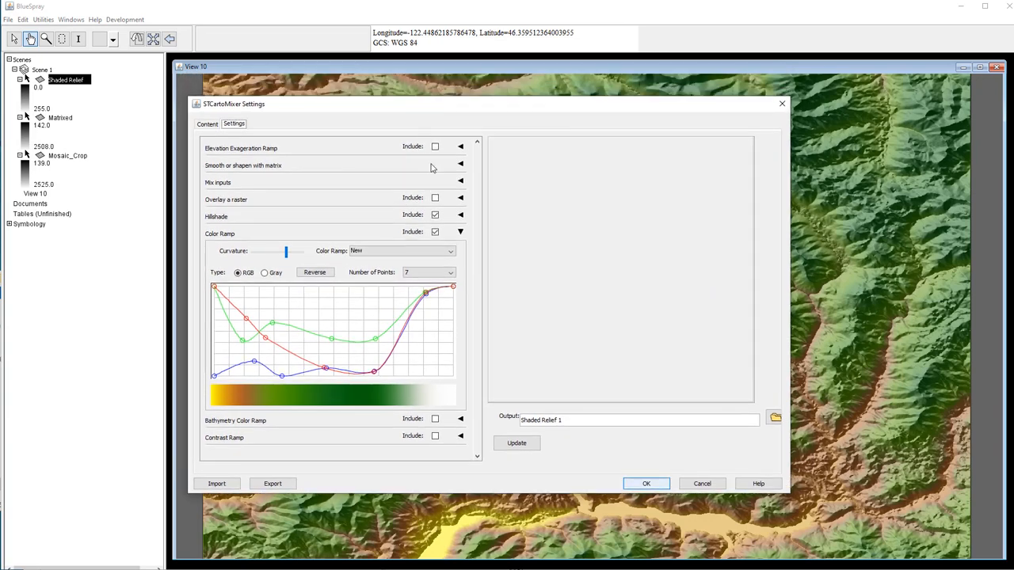
pyautogui.click(515, 445)
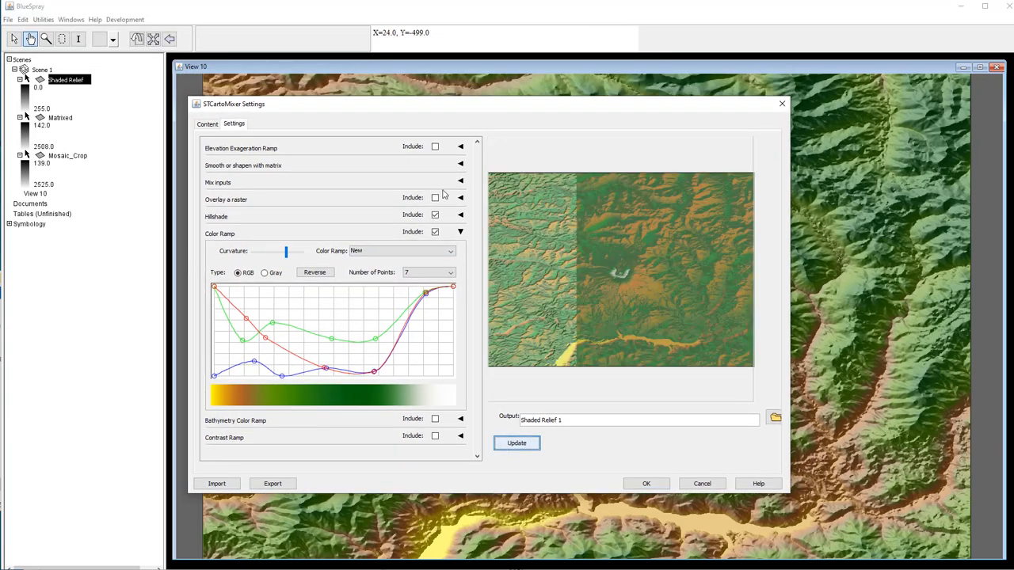
pyautogui.click(460, 147)
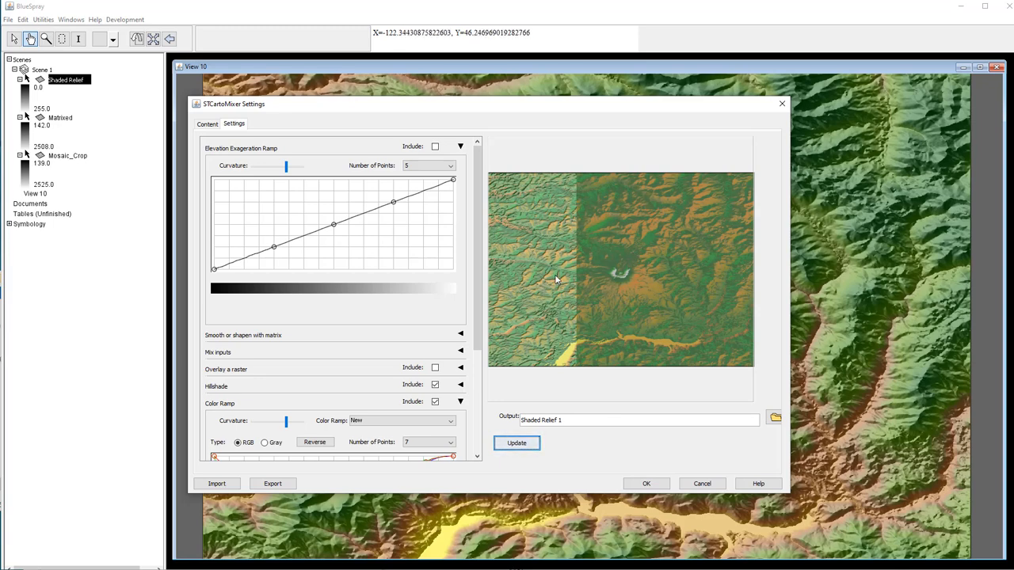
pyautogui.click(704, 484)
# - Open the Carto Mixer for the Matrixed layer and render a preview of the relief
pyautogui.rightClick(66, 120)
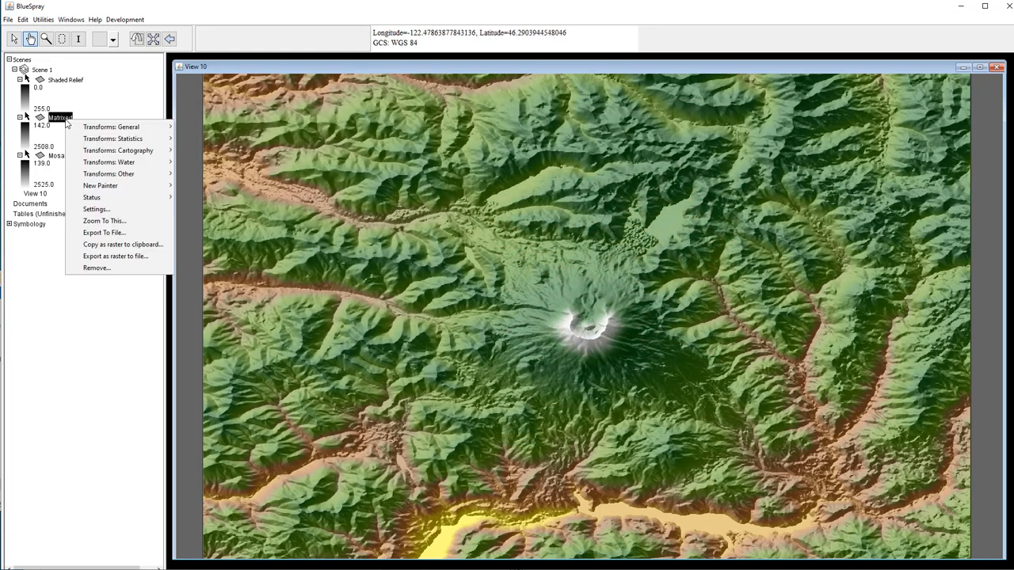
pyautogui.moveTo(129, 152)
pyautogui.click(201, 151)
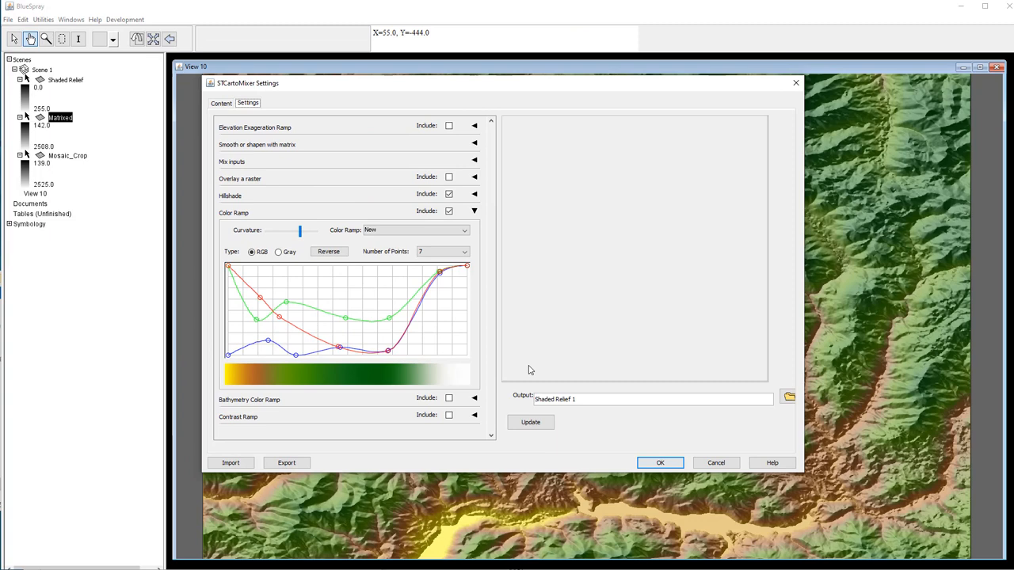
pyautogui.click(530, 425)
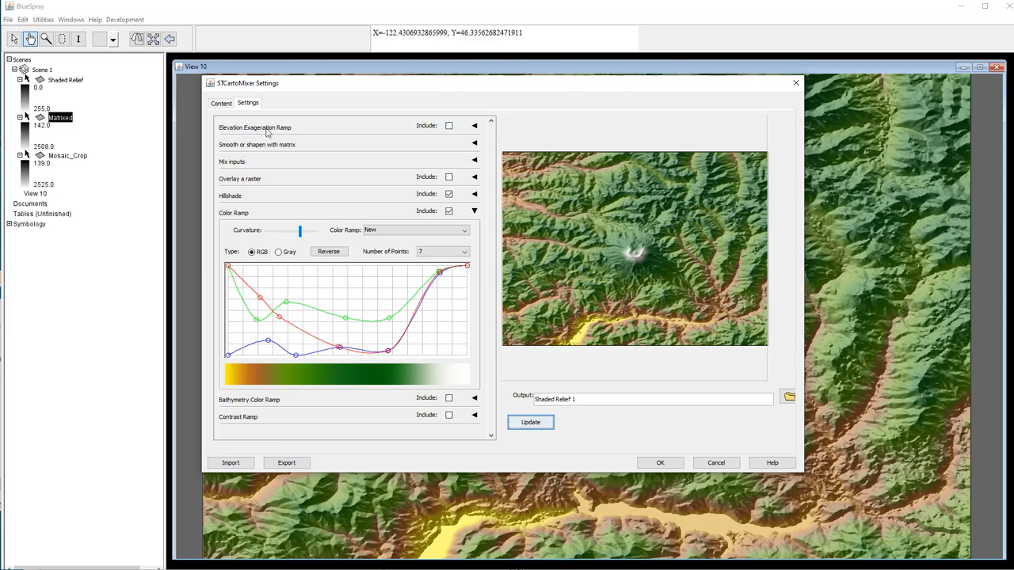
# - Turn on elevation exaggeration and set its ramp to 3 points
pyautogui.click(448, 126)
pyautogui.click(475, 126)
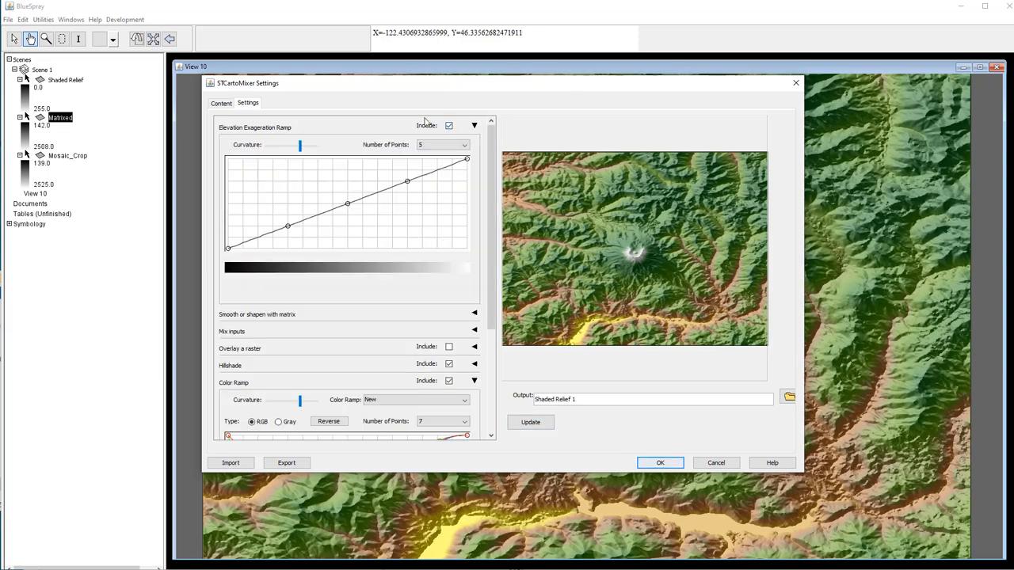
pyautogui.click(427, 146)
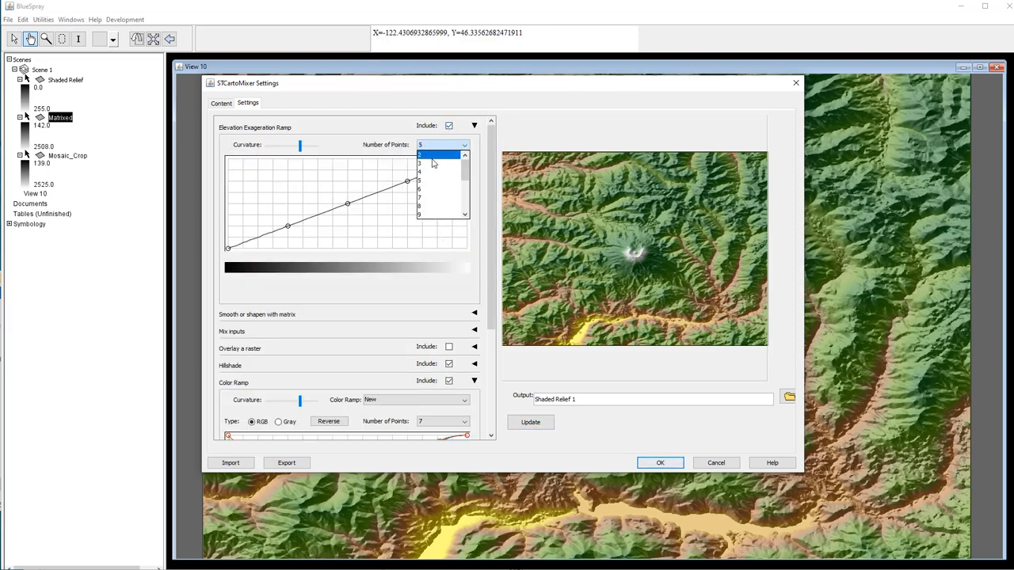
pyautogui.scroll(1, 433, 163)
pyautogui.click(433, 164)
# - Bend the exaggeration curve's middle point up and down, refreshing the preview after each change
pyautogui.click(551, 421)
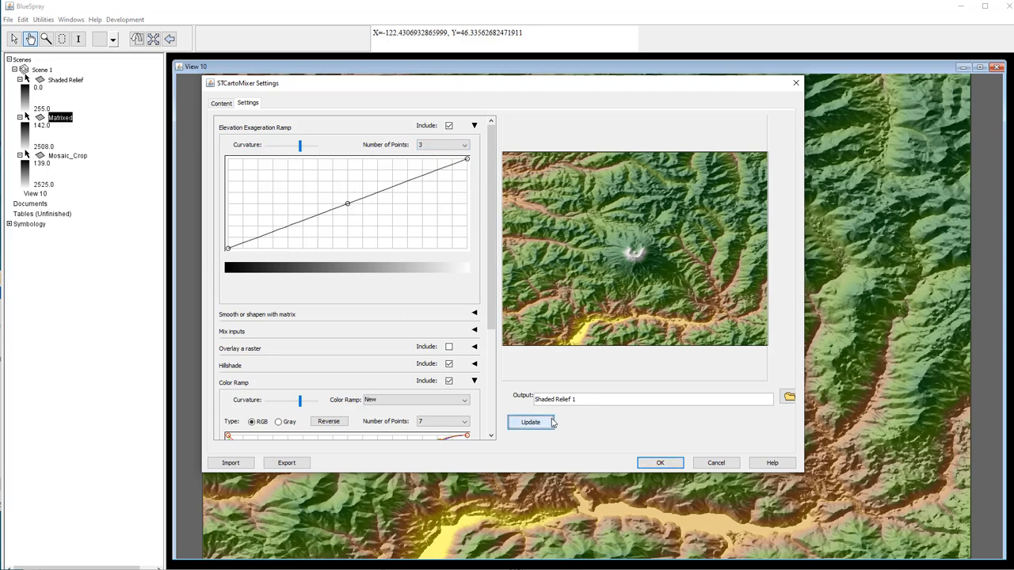
pyautogui.moveTo(347, 204); pyautogui.dragTo(417, 229)
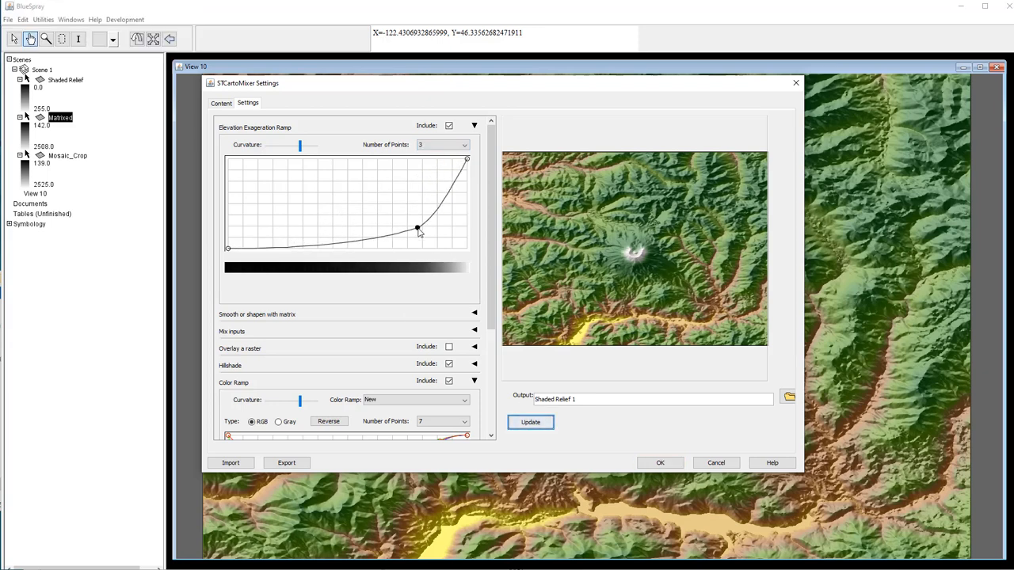
pyautogui.click(533, 424)
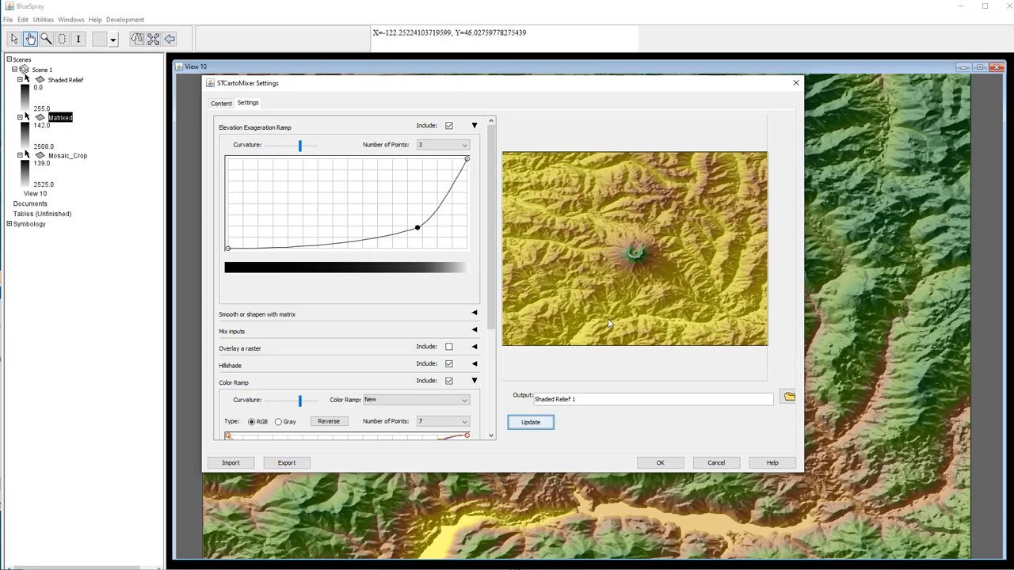
pyautogui.moveTo(419, 231); pyautogui.dragTo(426, 243)
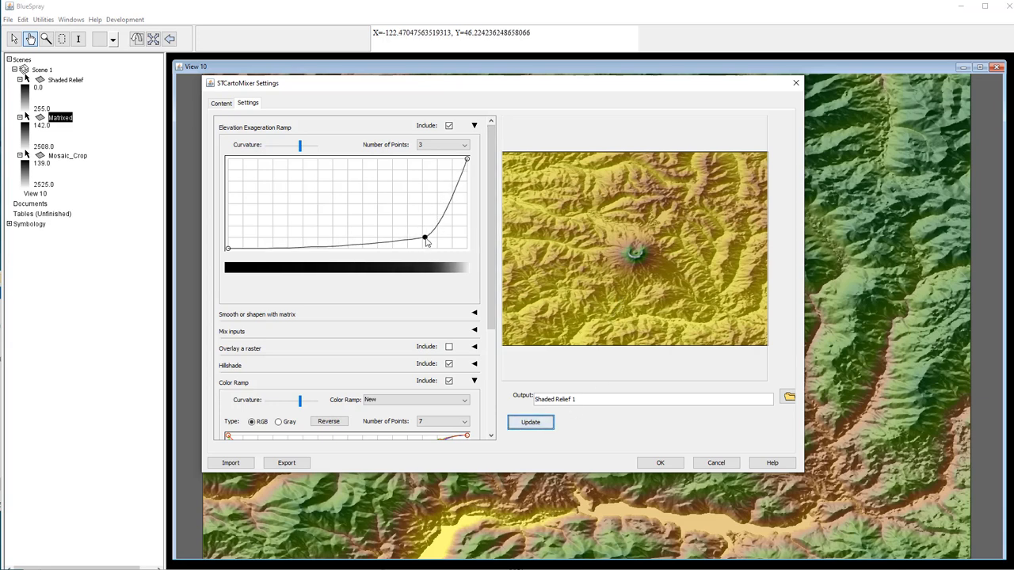
pyautogui.click(526, 423)
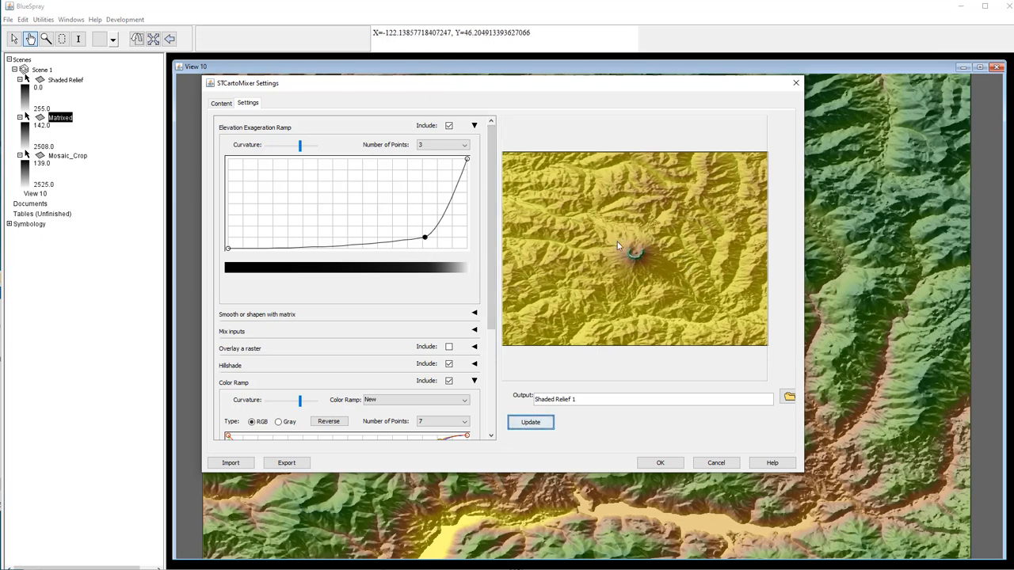
pyautogui.moveTo(425, 238); pyautogui.dragTo(277, 181)
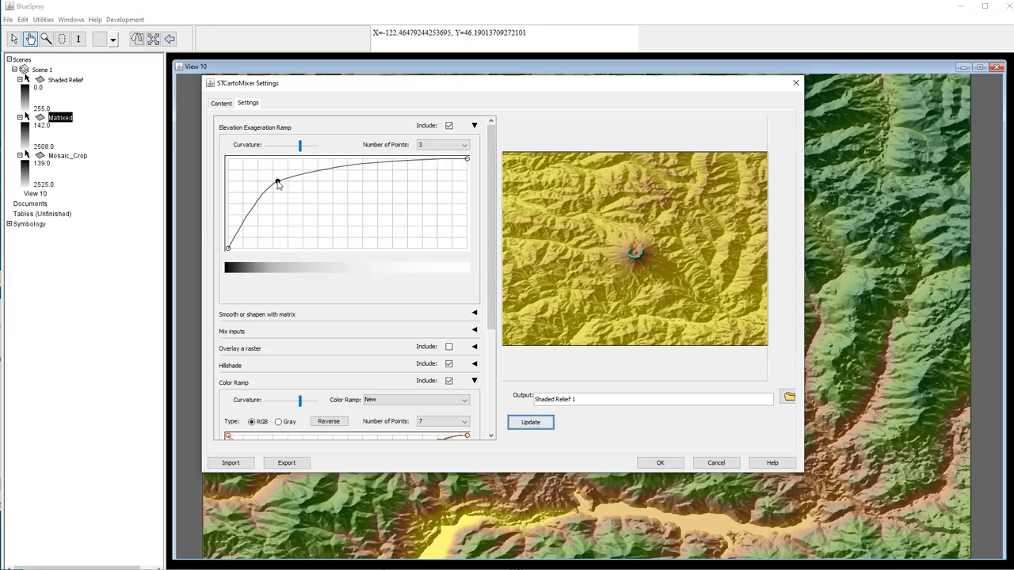
pyautogui.click(531, 420)
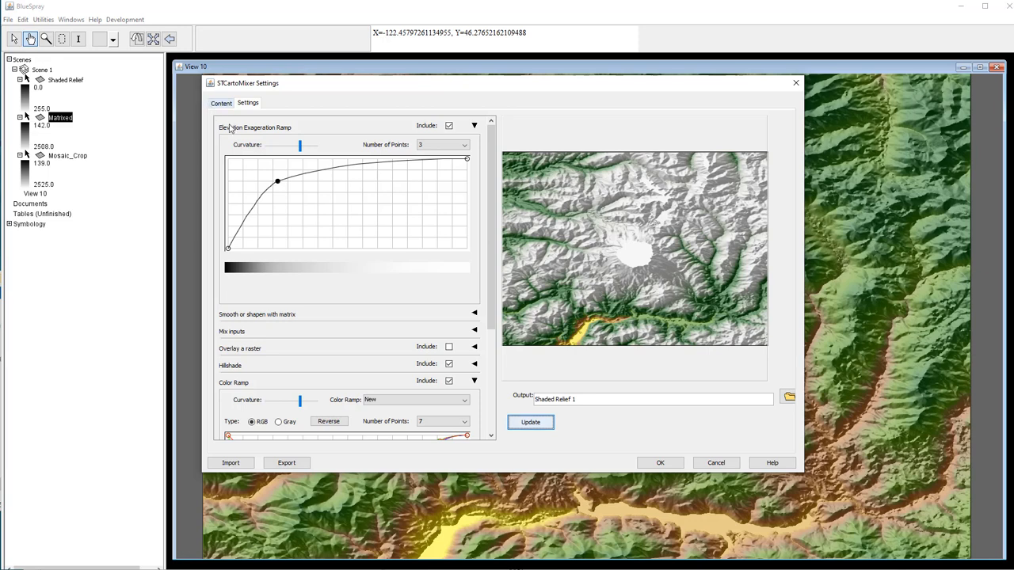
pyautogui.moveTo(279, 186); pyautogui.dragTo(398, 226)
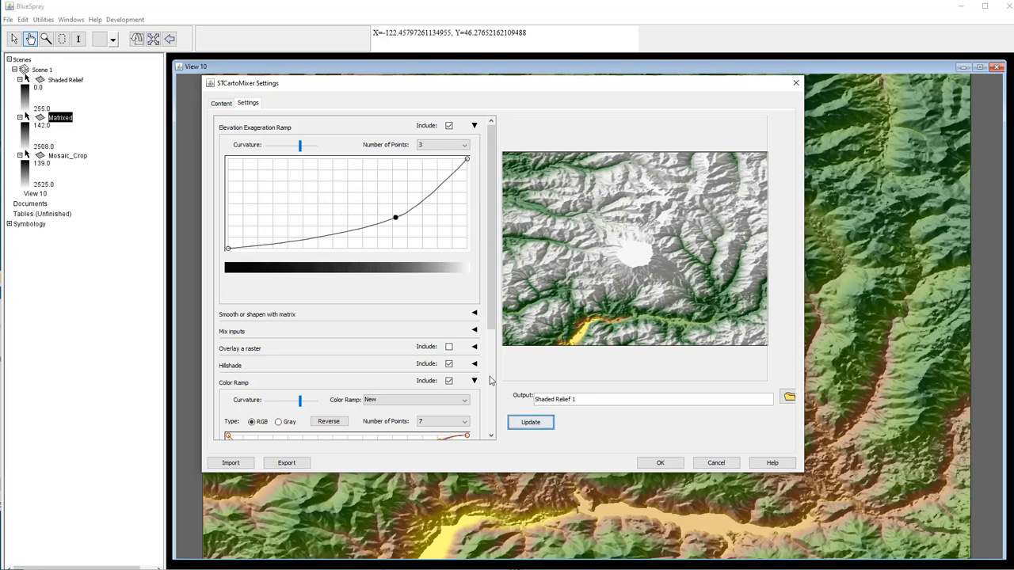
pyautogui.click(531, 423)
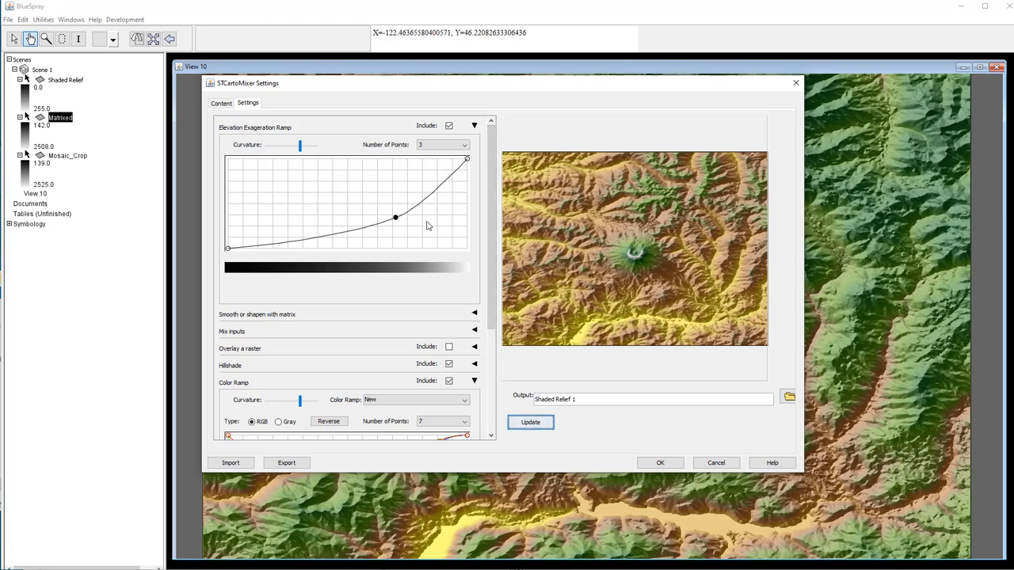
# - Keep the ramp at 3 points, then turn elevation exaggeration off and collapse its settings
pyautogui.click(440, 145)
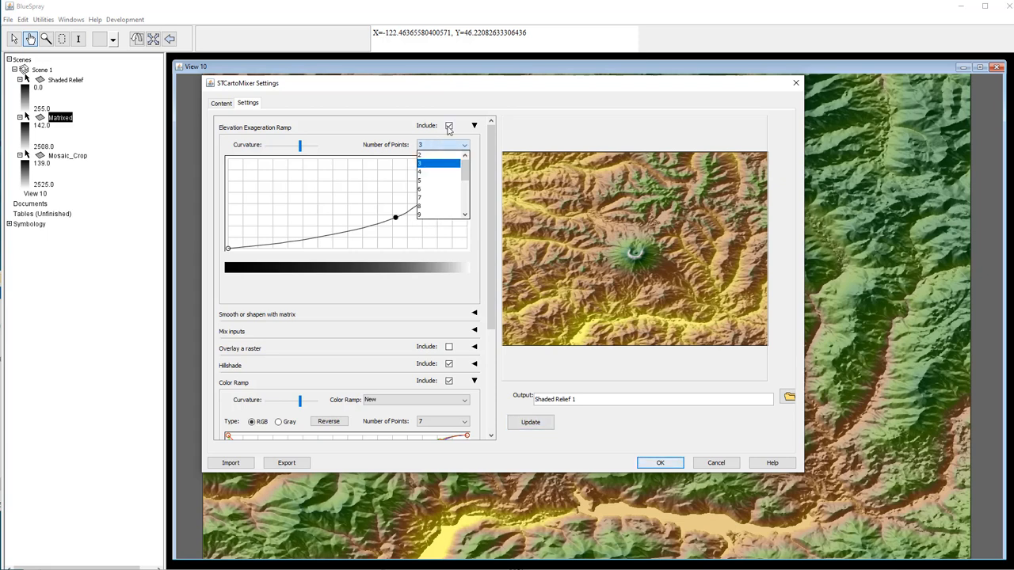
pyautogui.click(450, 126)
pyautogui.click(449, 126)
pyautogui.click(473, 126)
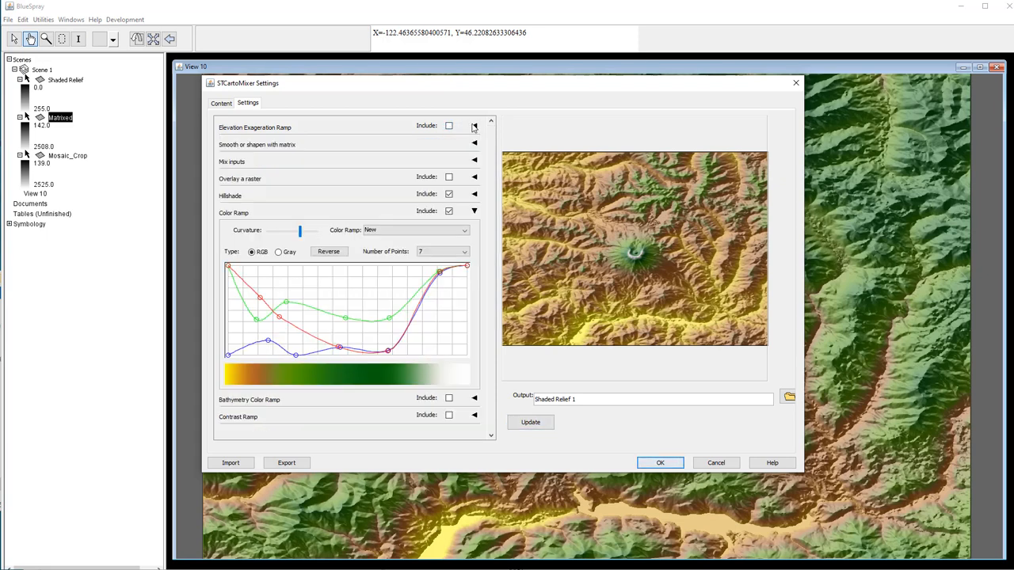
# - Show the mix input sliders and preview lower colour ramp and hillshade (28) mixes
pyautogui.click(474, 143)
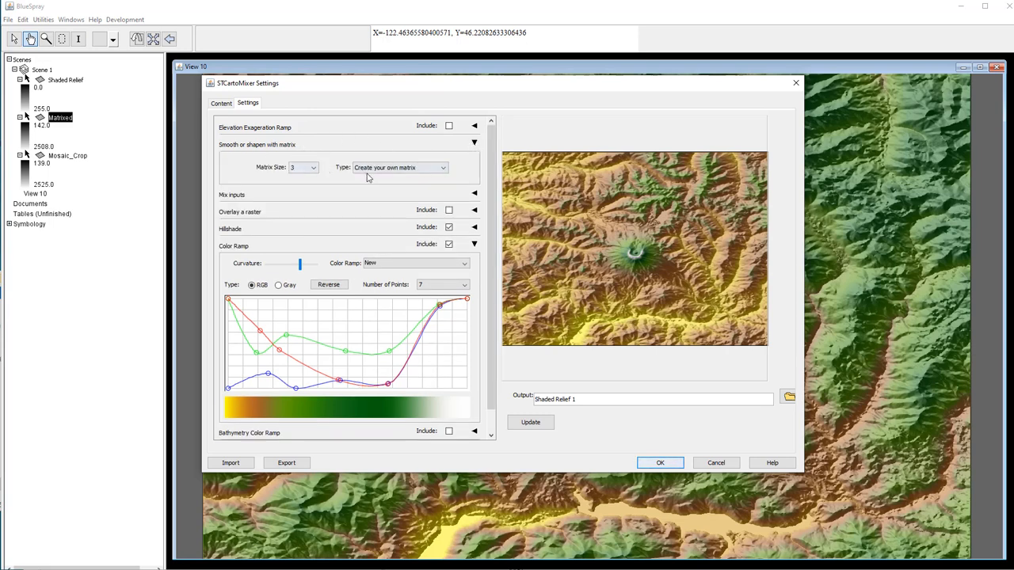
pyautogui.click(474, 144)
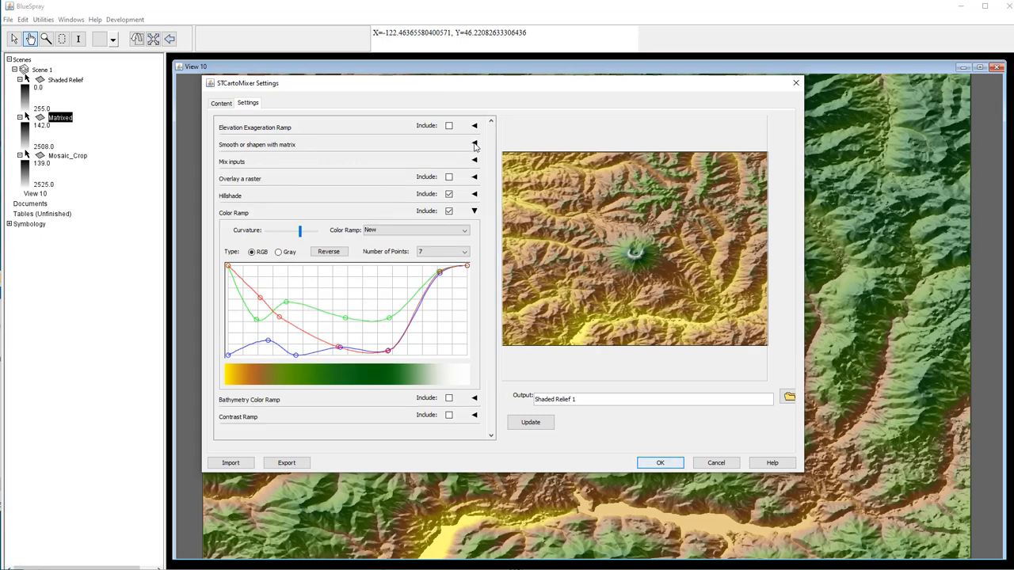
pyautogui.click(474, 162)
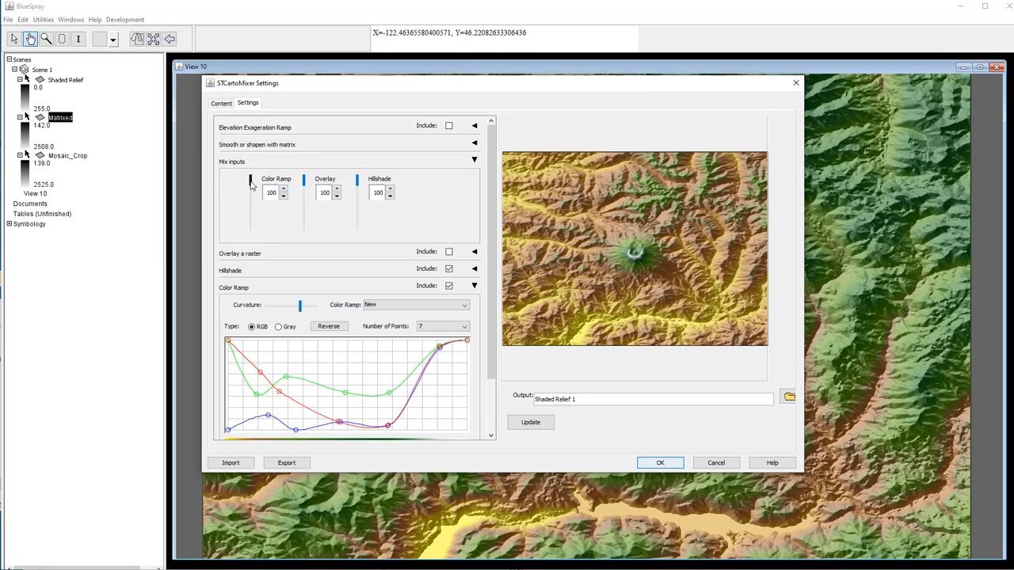
pyautogui.moveTo(250, 182); pyautogui.dragTo(251, 223)
pyautogui.click(542, 422)
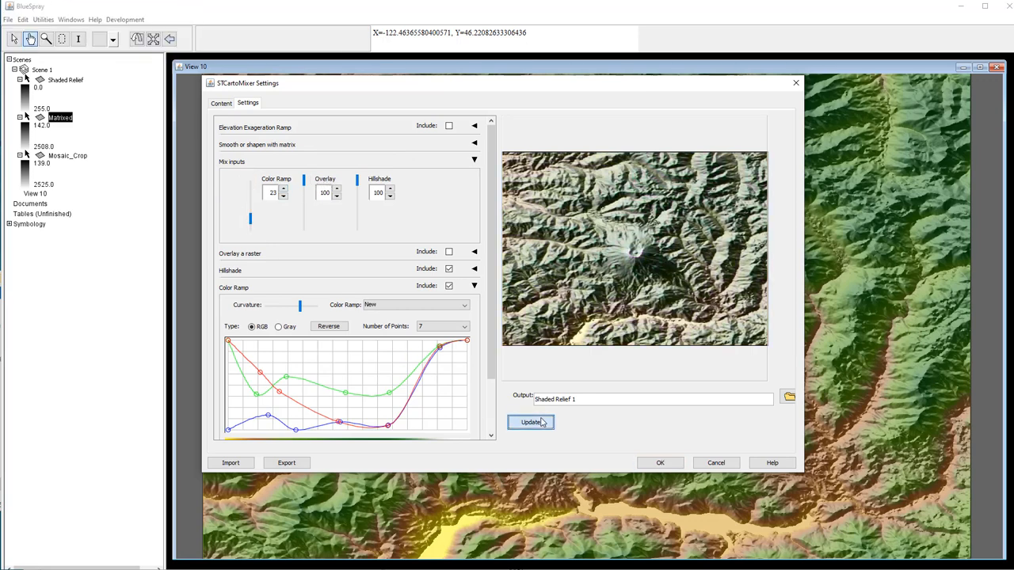
pyautogui.moveTo(357, 182); pyautogui.dragTo(358, 223)
pyautogui.click(526, 427)
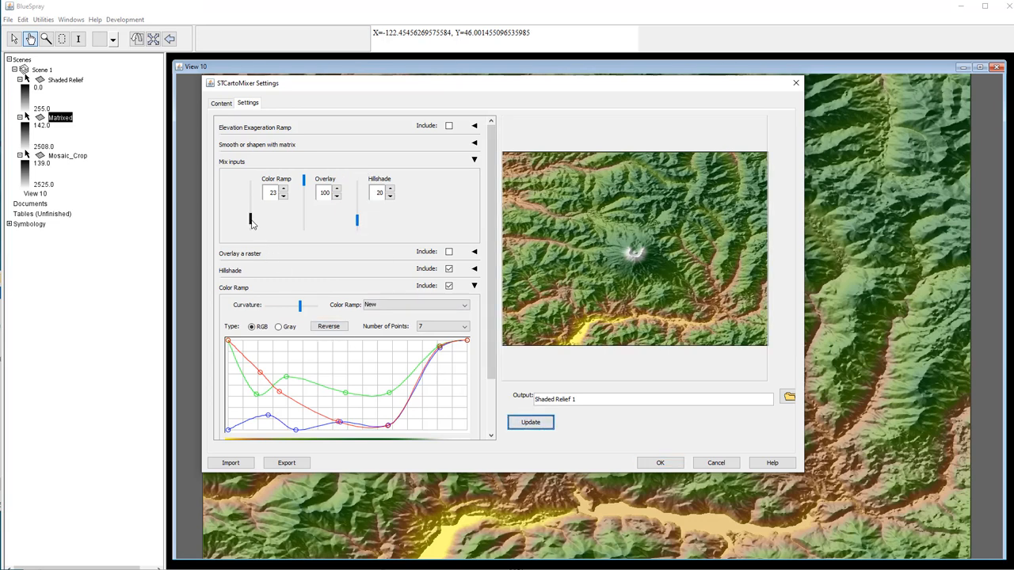
# - Set the colour ramp mix to 100 and the hillshade mix to 53, refreshing the preview
pyautogui.moveTo(251, 219); pyautogui.dragTo(252, 179)
pyautogui.click(535, 427)
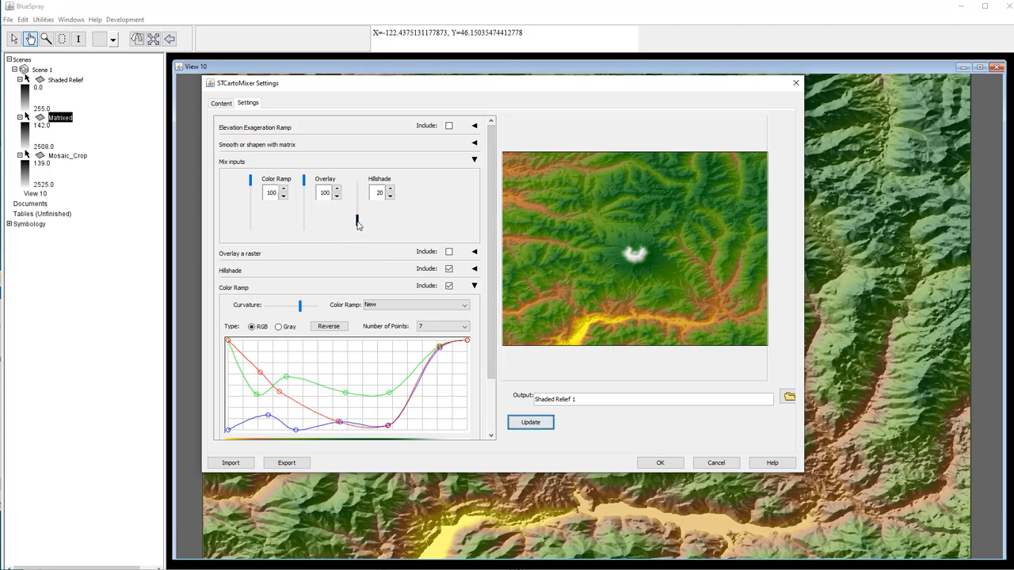
pyautogui.moveTo(358, 222); pyautogui.dragTo(357, 204)
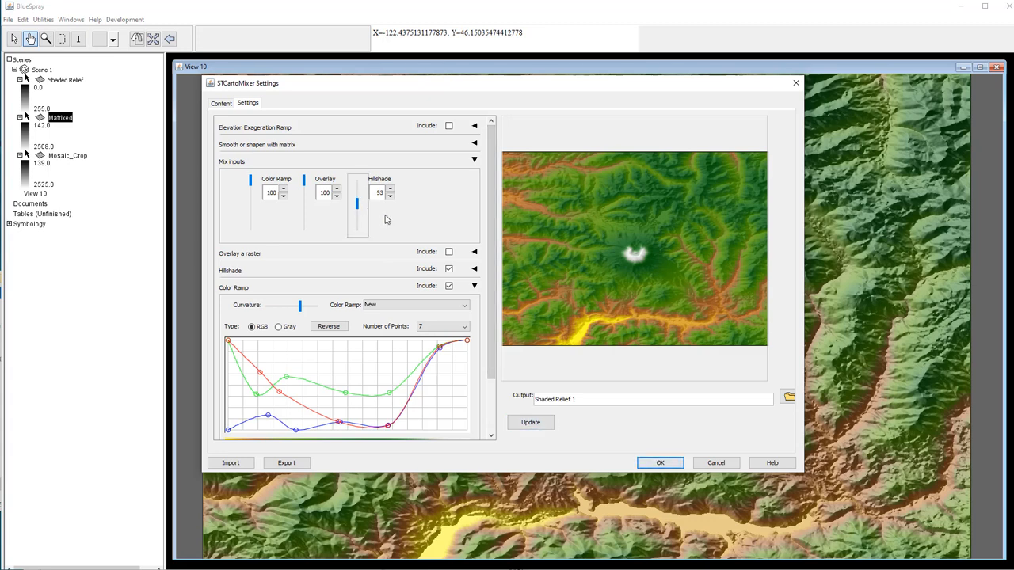
pyautogui.click(530, 424)
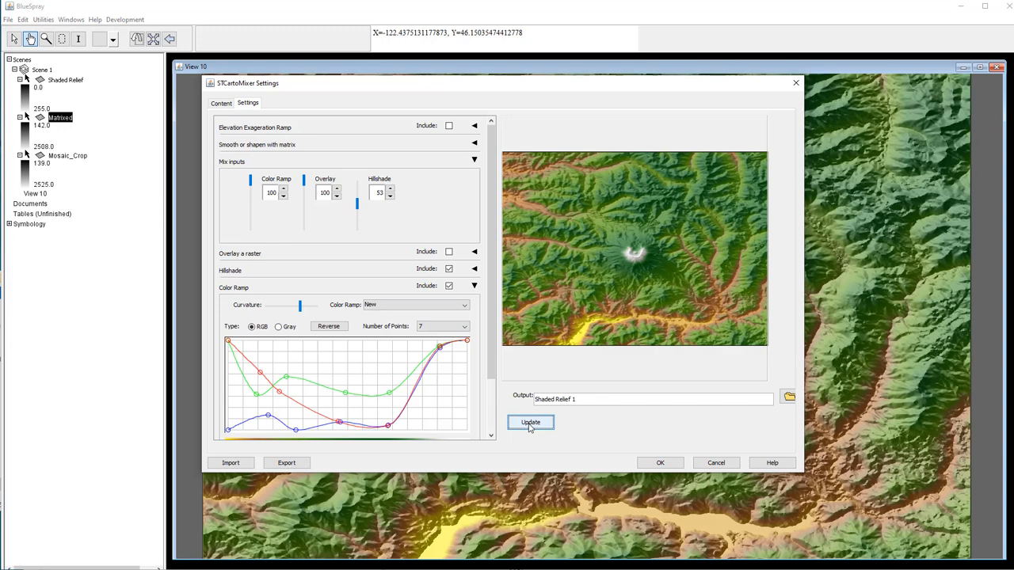
pyautogui.click(473, 161)
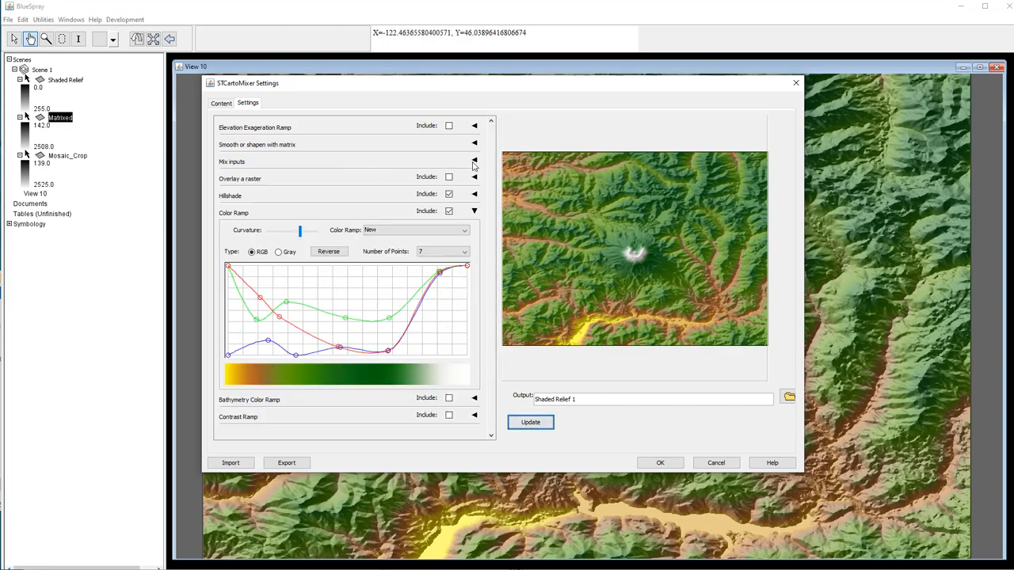
# - Expand the hillshade settings and preview the light swung around to about 180°
pyautogui.click(471, 178)
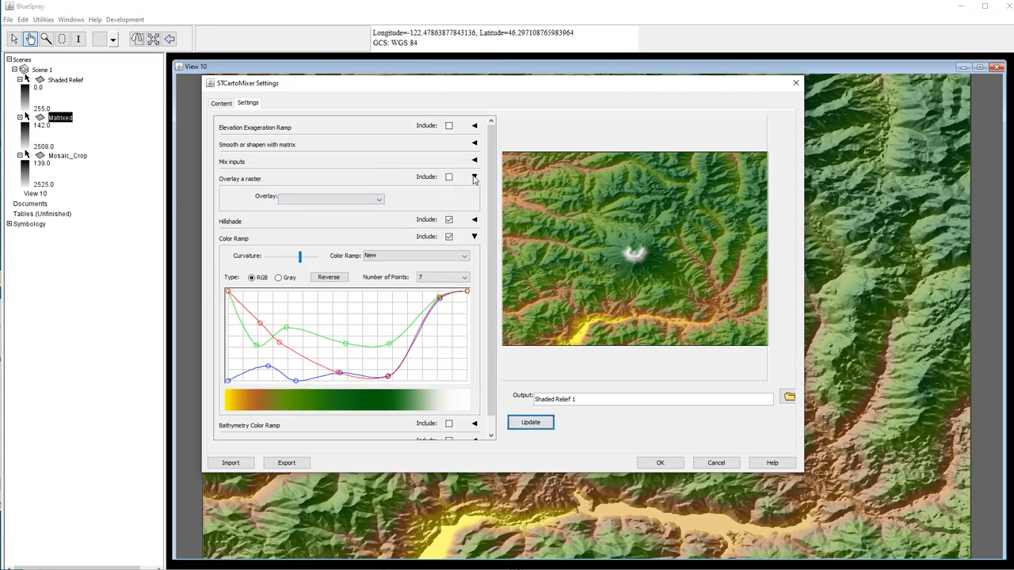
pyautogui.click(473, 178)
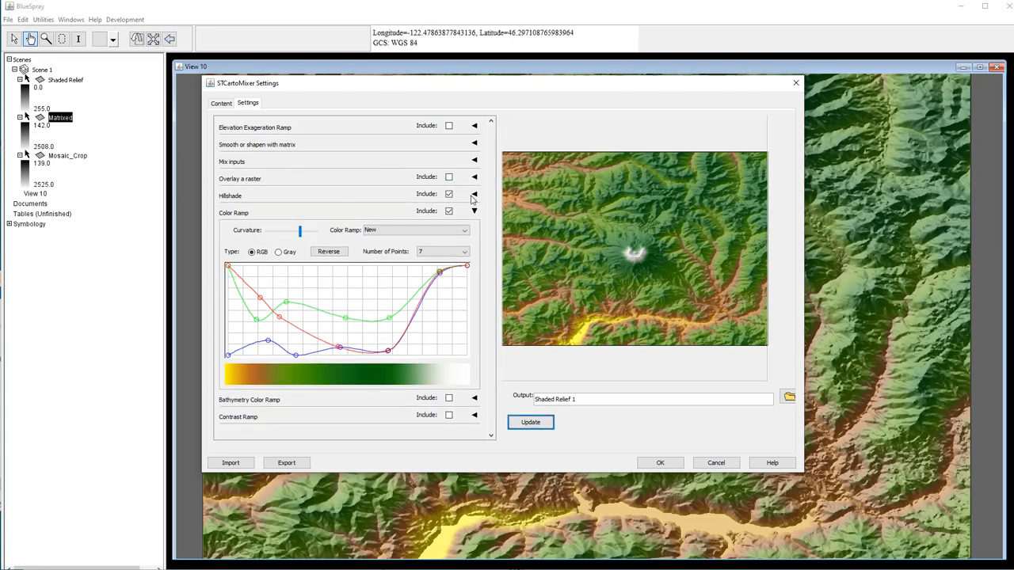
pyautogui.click(474, 195)
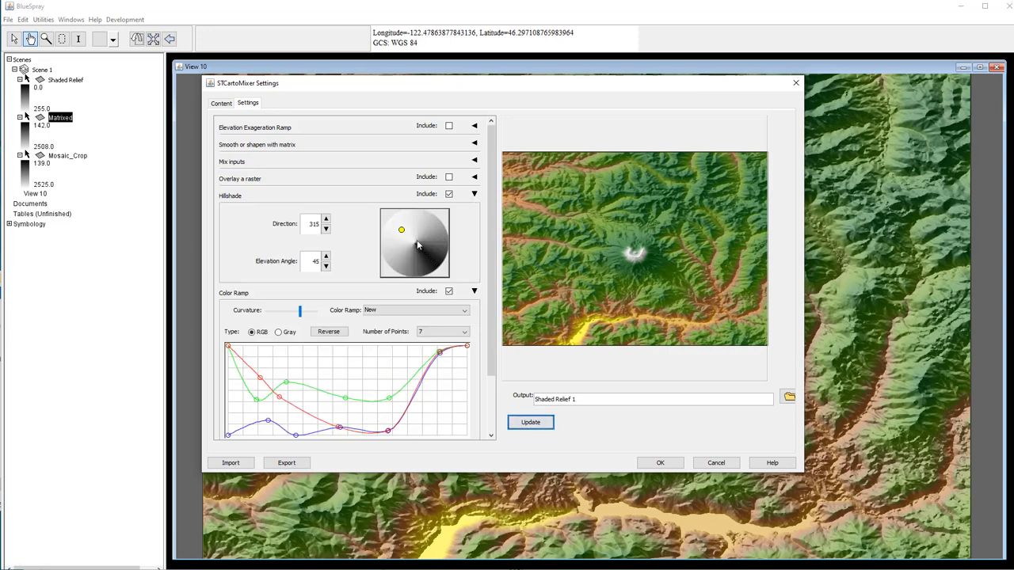
pyautogui.moveTo(401, 232)
pyautogui.mouseDown()
pyautogui.moveTo(415, 228)
pyautogui.moveTo(396, 230)
pyautogui.moveTo(407, 245)
pyautogui.moveTo(389, 225)
pyautogui.moveTo(414, 230)
pyautogui.moveTo(408, 240)
pyautogui.mouseUp()
pyautogui.click(529, 423)
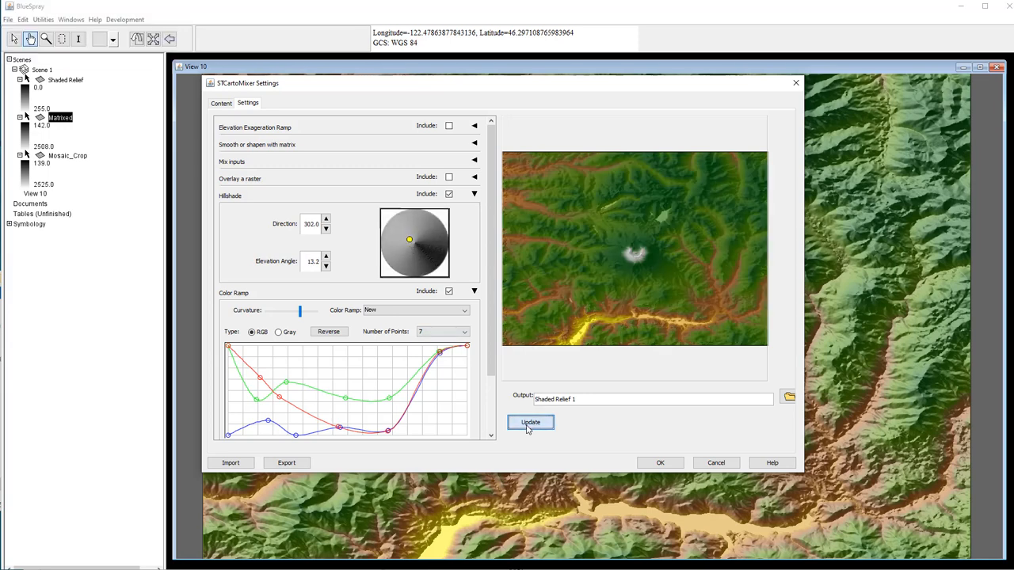
# - Preview the hillshade lit from a high northwest, then east, then southeast position
pyautogui.moveTo(410, 241); pyautogui.dragTo(395, 223)
pyautogui.click(523, 426)
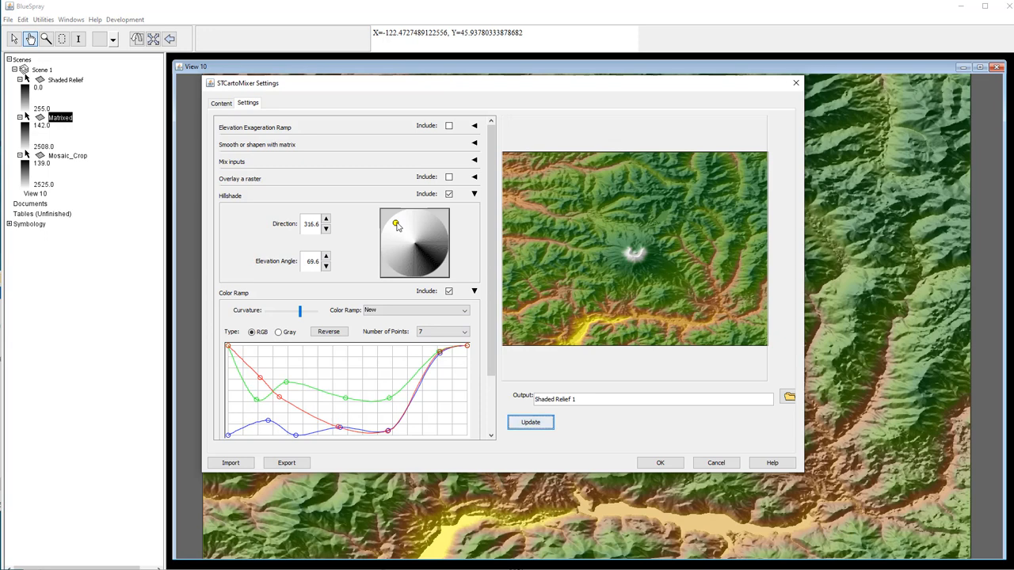
pyautogui.moveTo(396, 225); pyautogui.dragTo(432, 236)
pyautogui.click(523, 426)
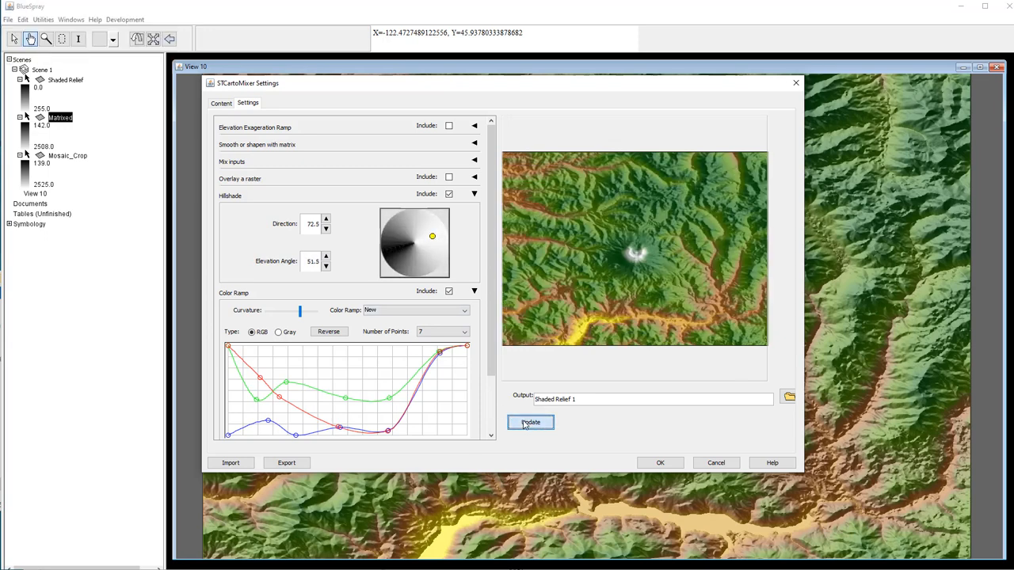
pyautogui.moveTo(432, 237); pyautogui.dragTo(428, 261)
pyautogui.click(550, 425)
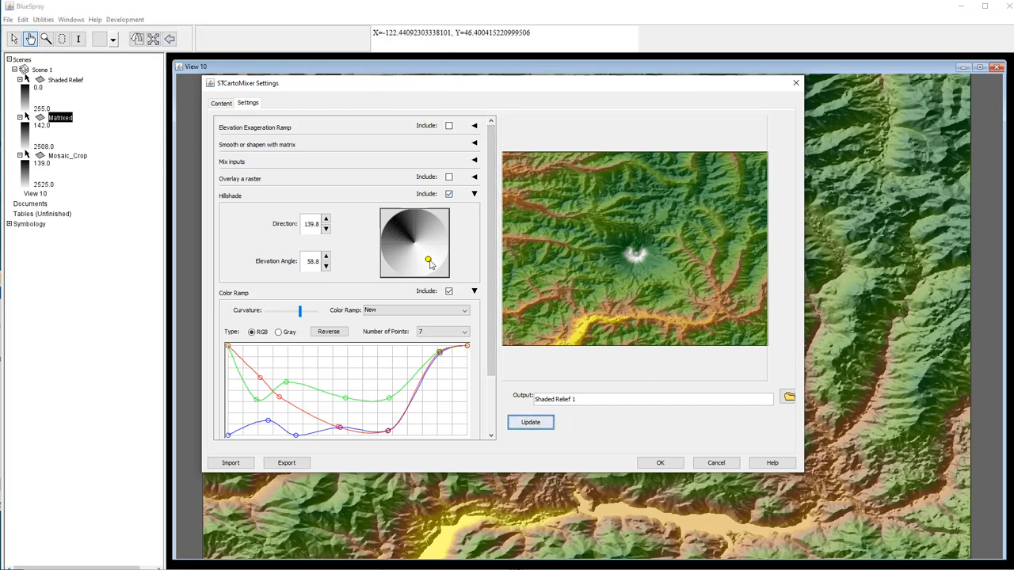
# - Settle the light in the northwest at direction 310.6° and elevation 51.8°, refreshing the preview
pyautogui.moveTo(430, 262); pyautogui.dragTo(400, 231)
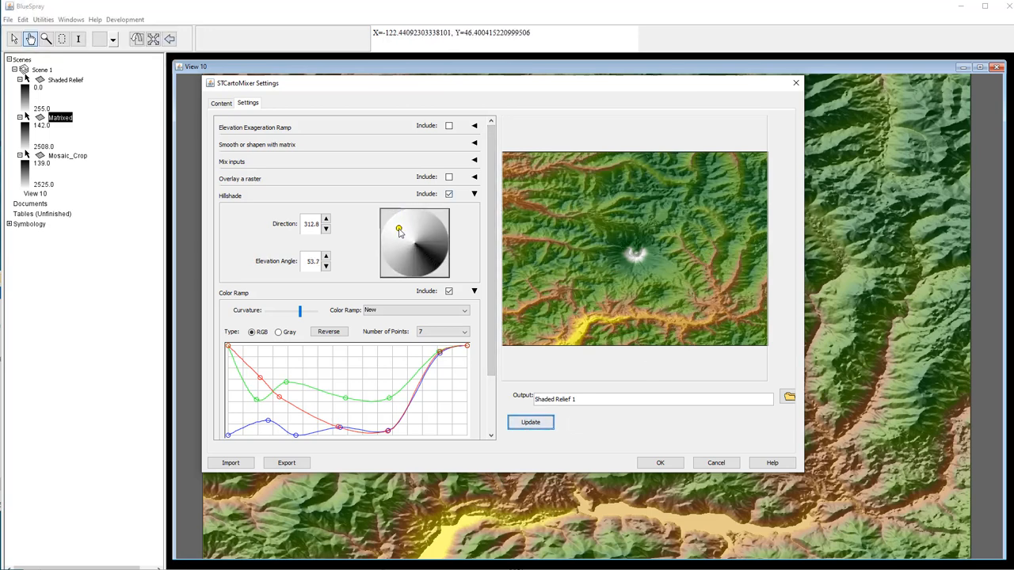
pyautogui.click(524, 422)
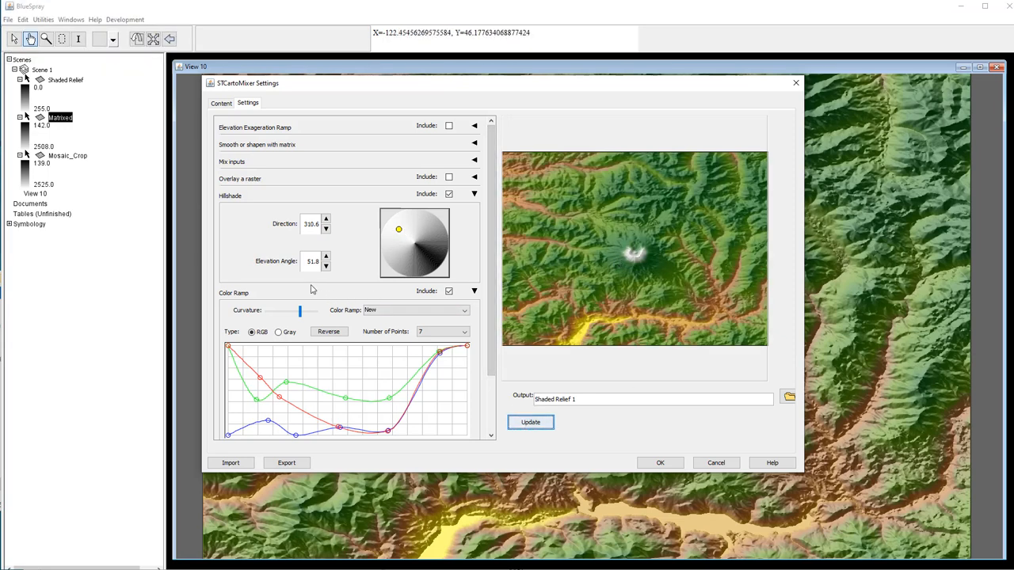
pyautogui.scroll(-3, 311, 290)
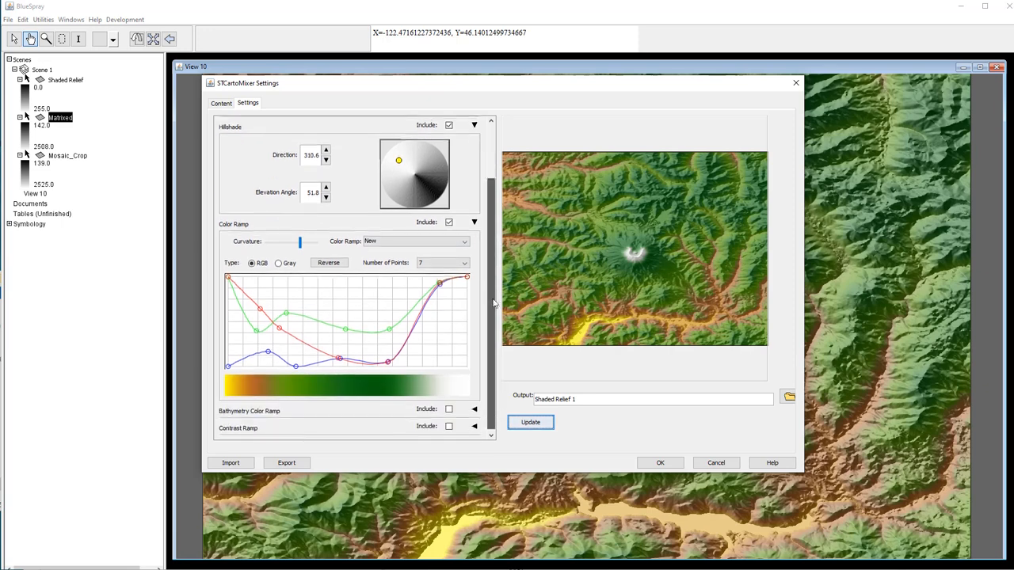
pyautogui.moveTo(493, 304); pyautogui.dragTo(493, 306)
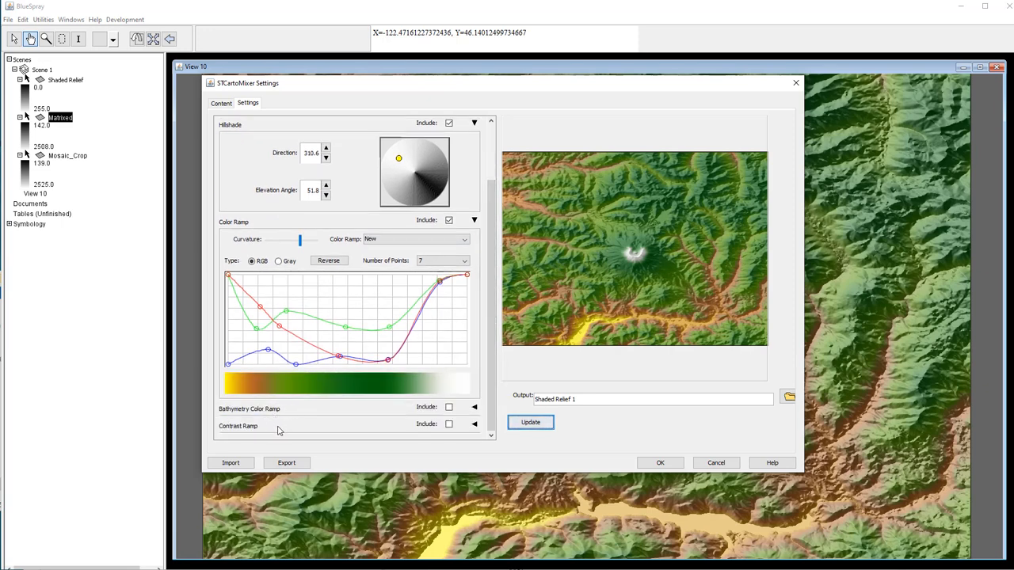
pyautogui.scroll(3, 493, 305)
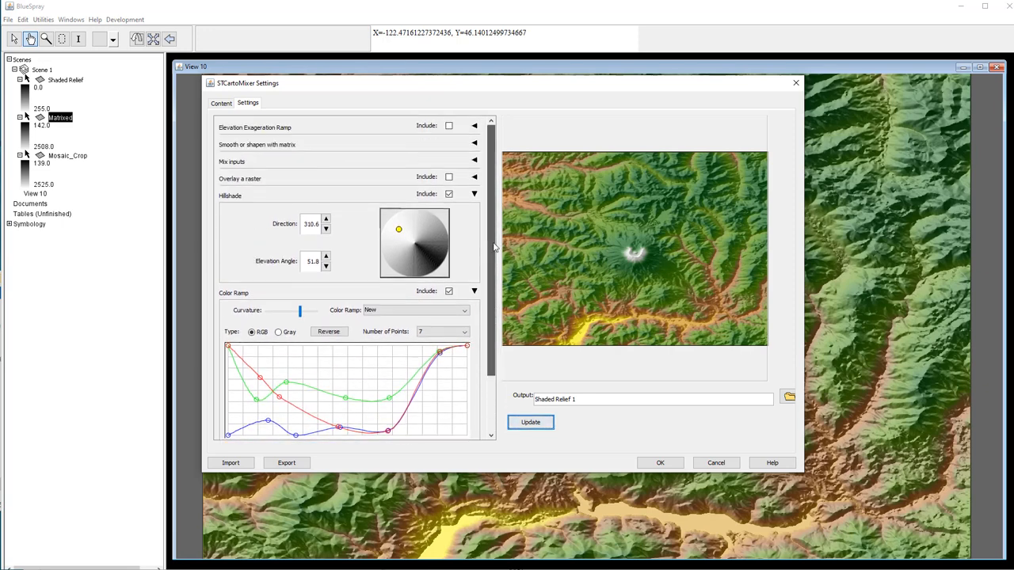
# - Create the Shaded Relief 1 layer and hide it to compare with the older relief
pyautogui.click(652, 463)
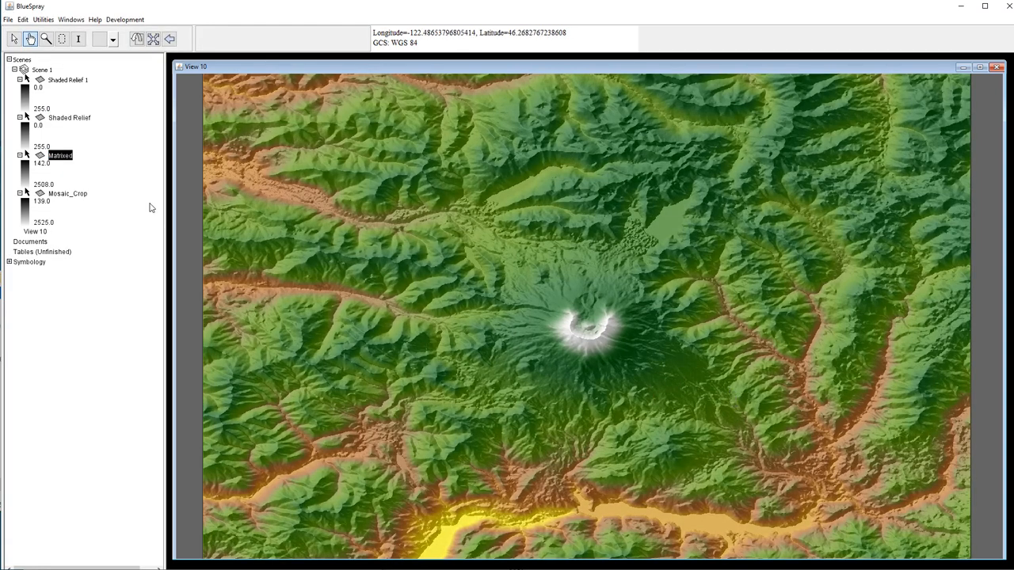
pyautogui.click(27, 80)
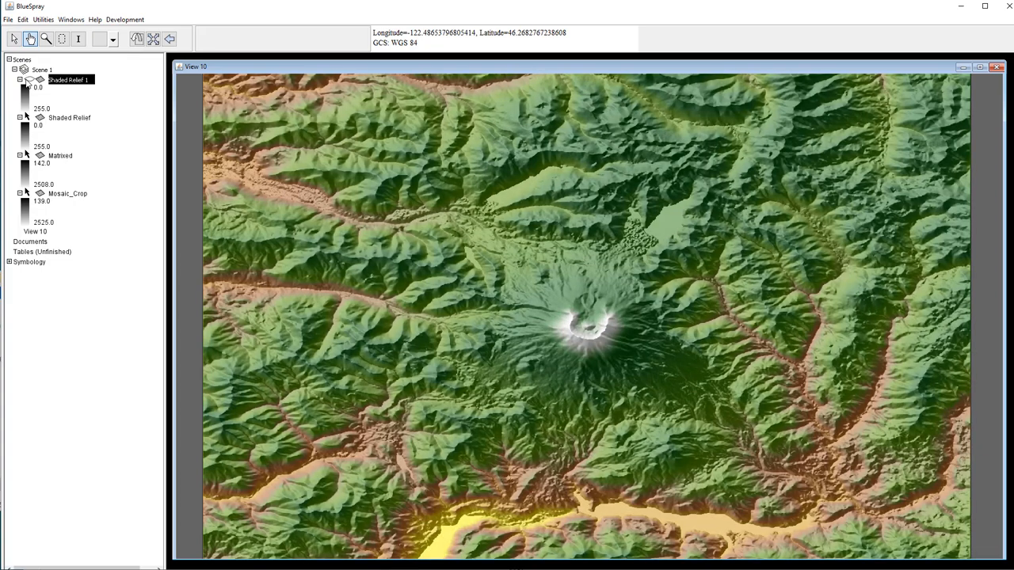
pyautogui.click(27, 81)
pyautogui.click(27, 81)
# - Export the Shaded Relief layer as an uncompressed GeoTIFF with 'v4' added to its file name
pyautogui.rightClick(64, 121)
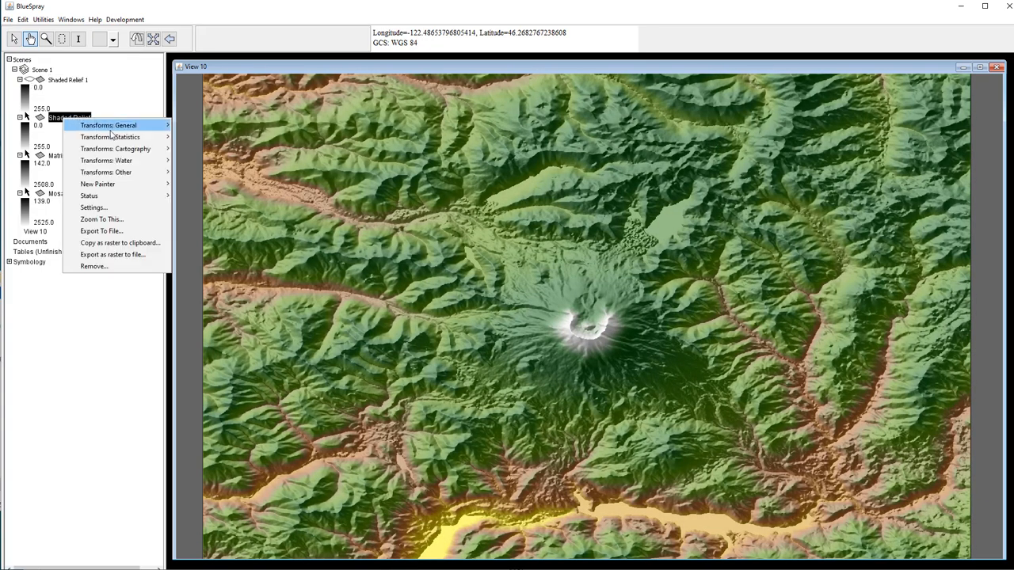
pyautogui.click(113, 232)
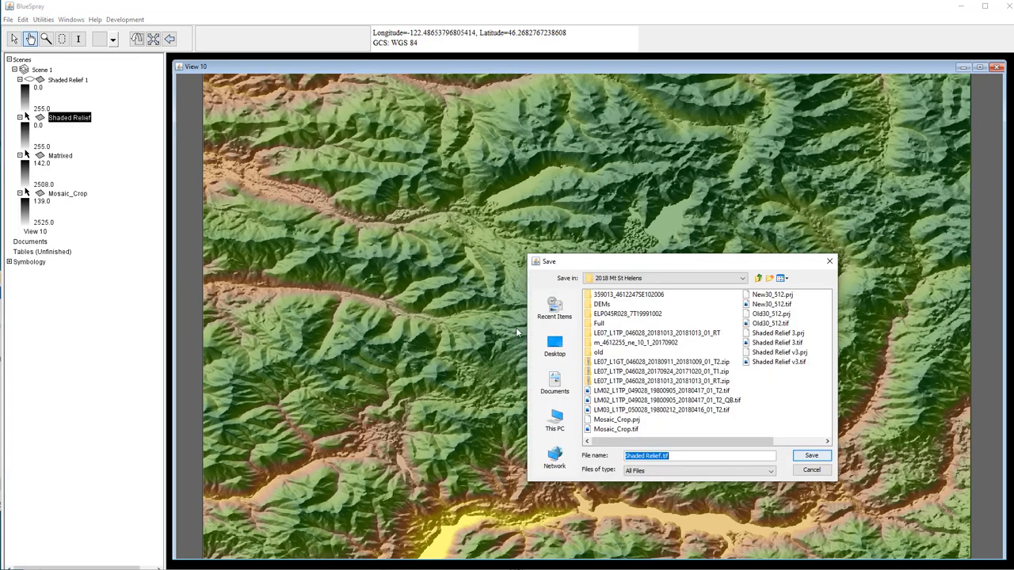
pyautogui.click(662, 456)
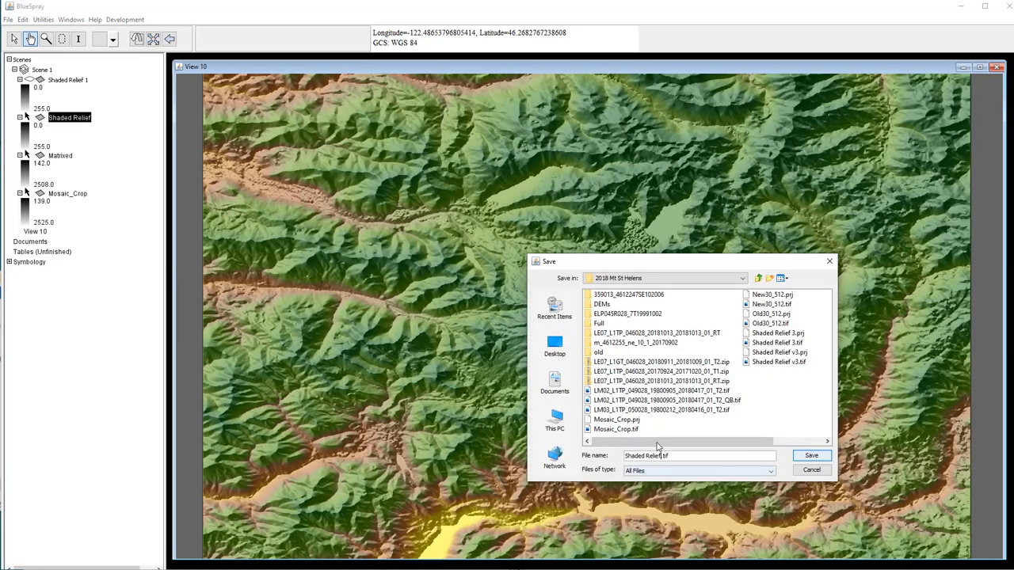
pyautogui.write('v4')
pyautogui.press('Return')
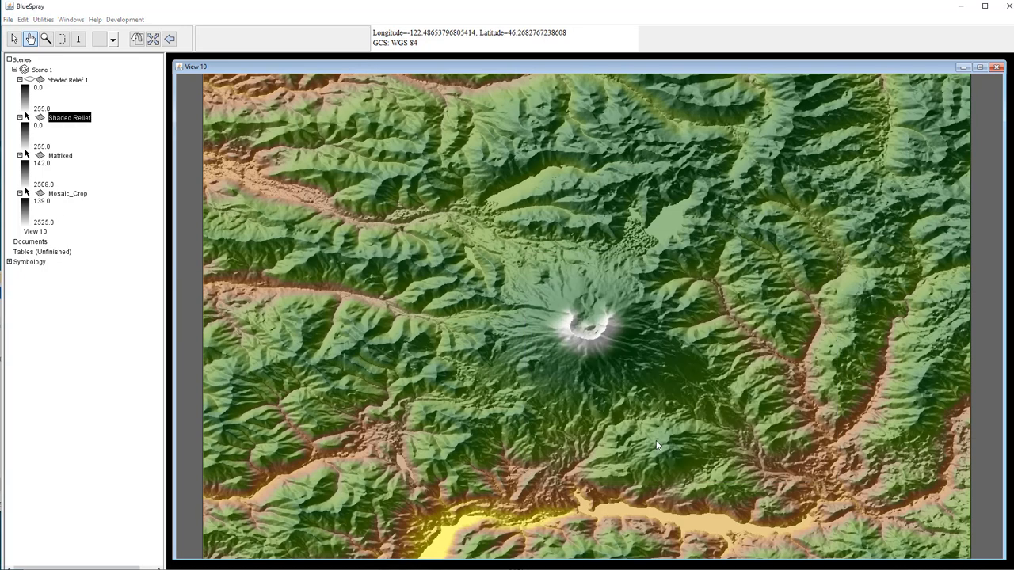
pyautogui.moveTo(293, 4); pyautogui.dragTo(607, 166)
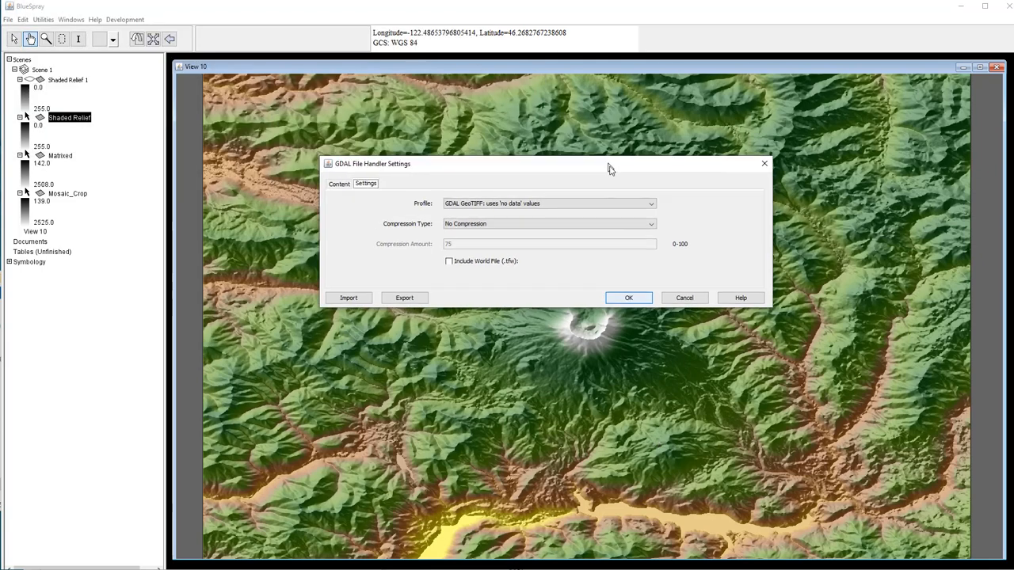
pyautogui.click(631, 302)
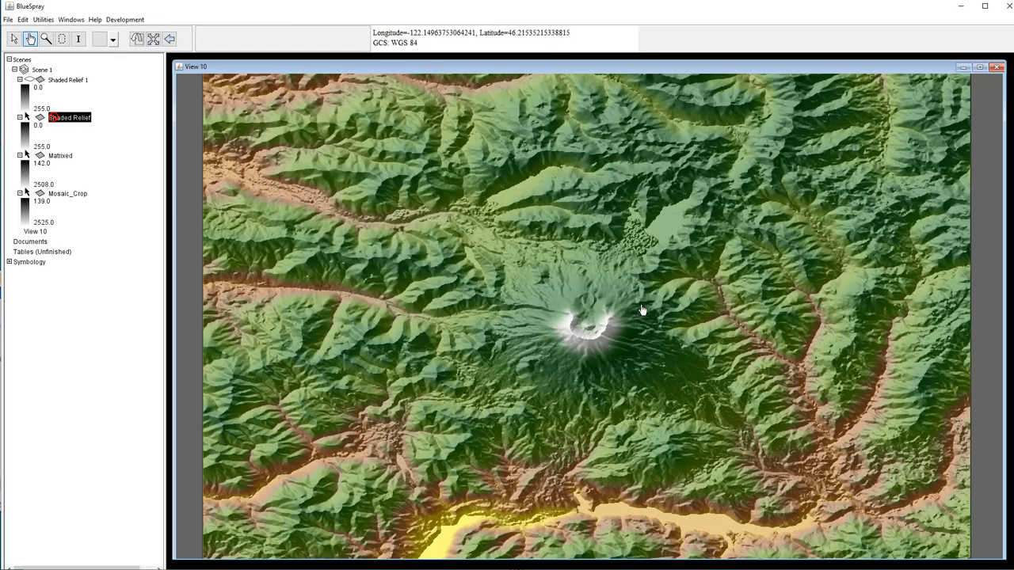